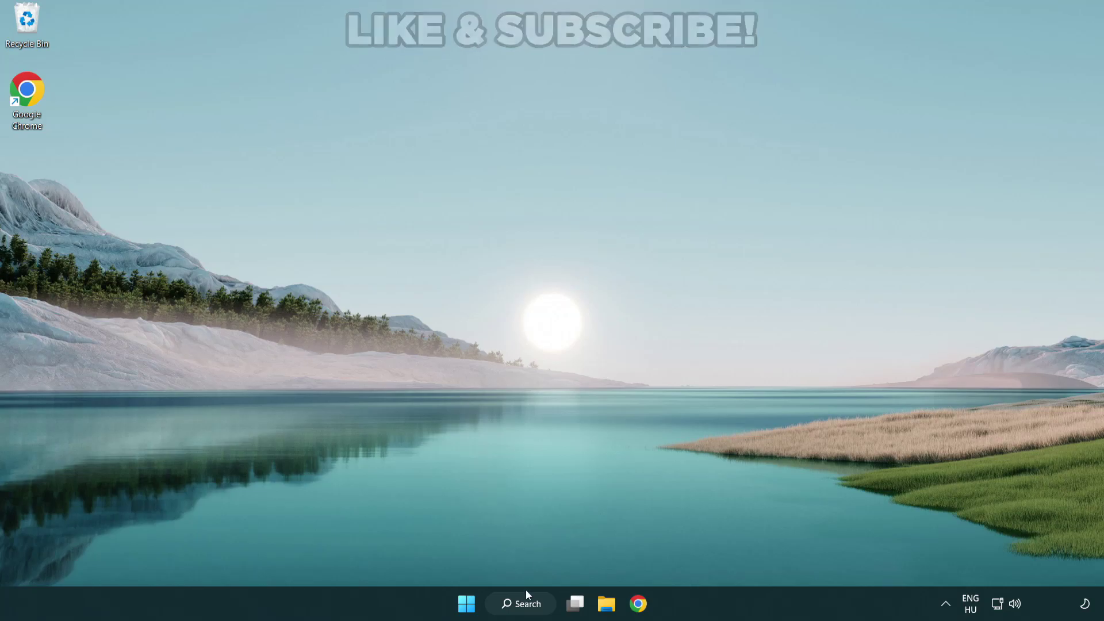
# Search Windows for 'device manager' so Device Manager shows as the best match
pyautogui.click(527, 607)
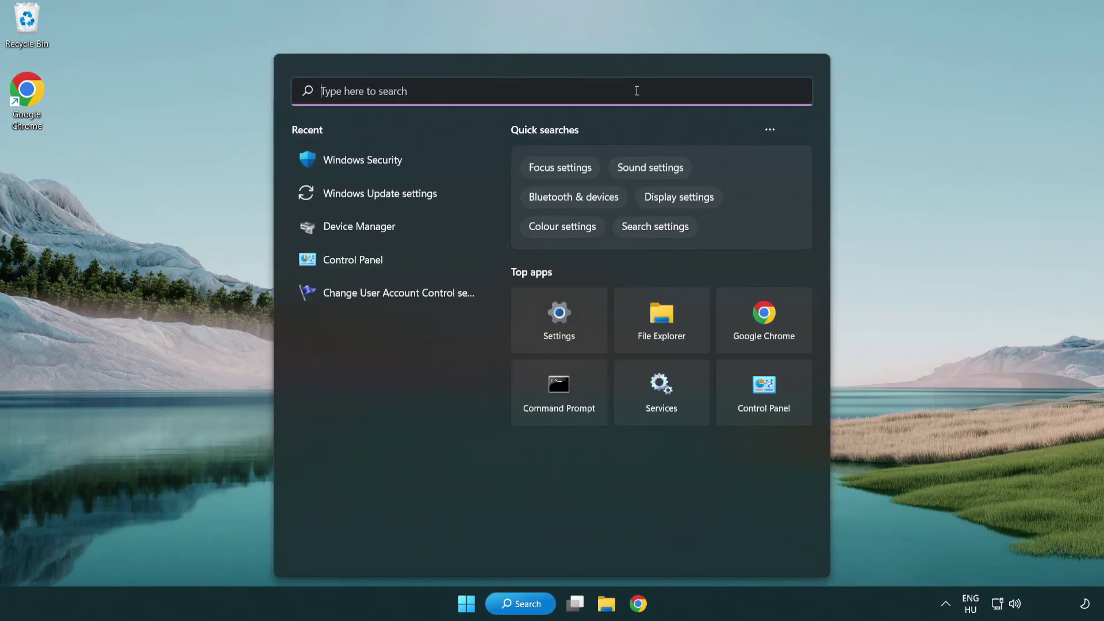
pyautogui.write('device m')
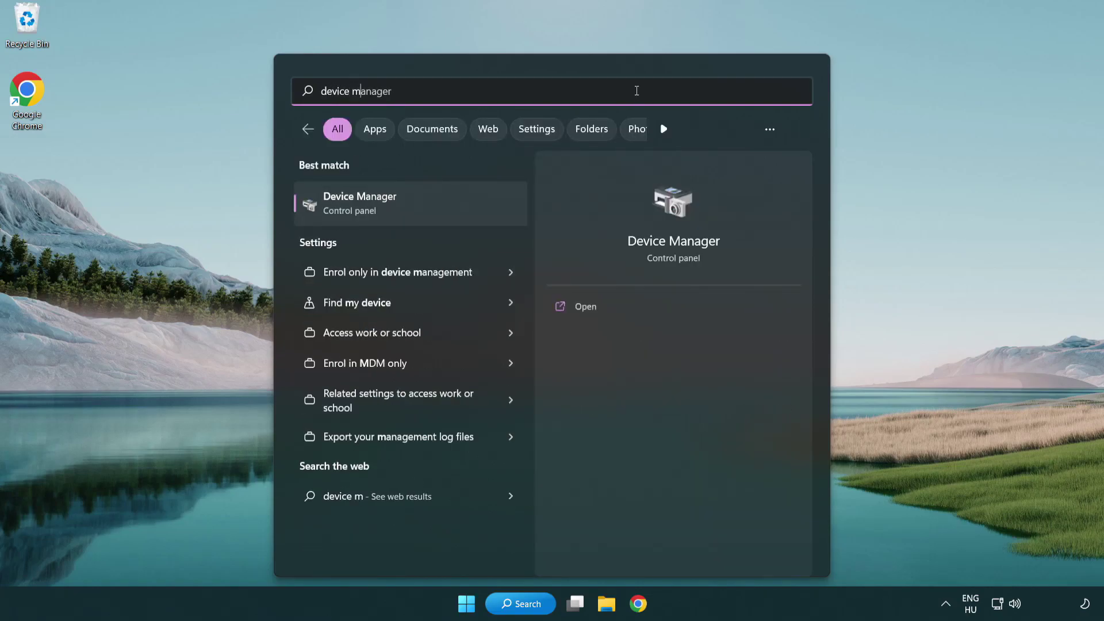
pyautogui.write('anager')
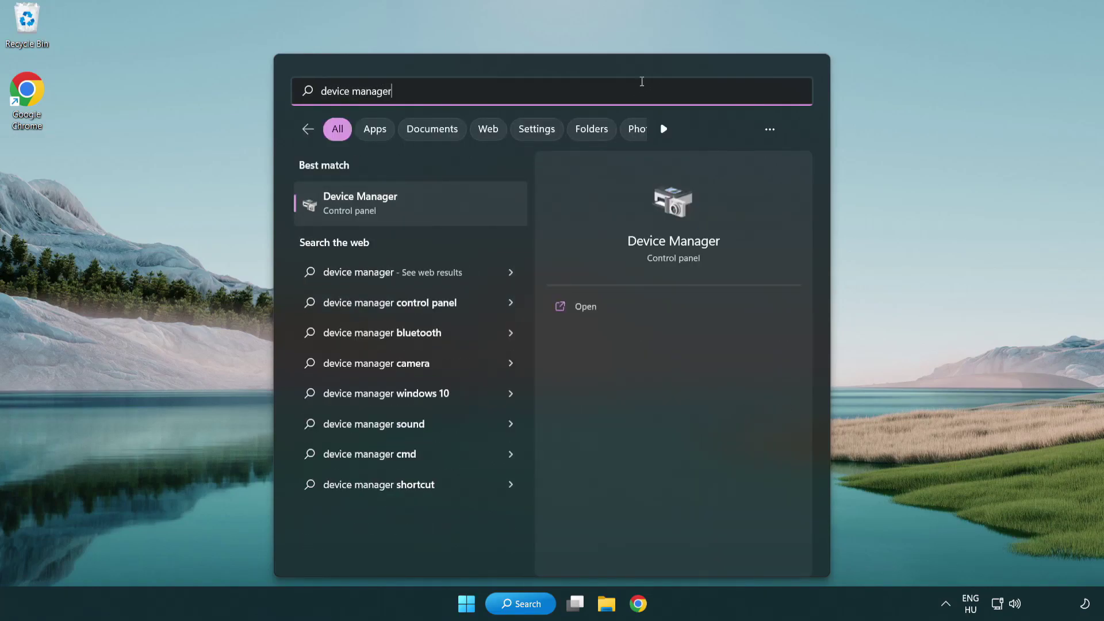
# Open Device Manager, expand Display adapters and bring up the VMware SVGA 3D adapter's context menu
pyautogui.click(441, 208)
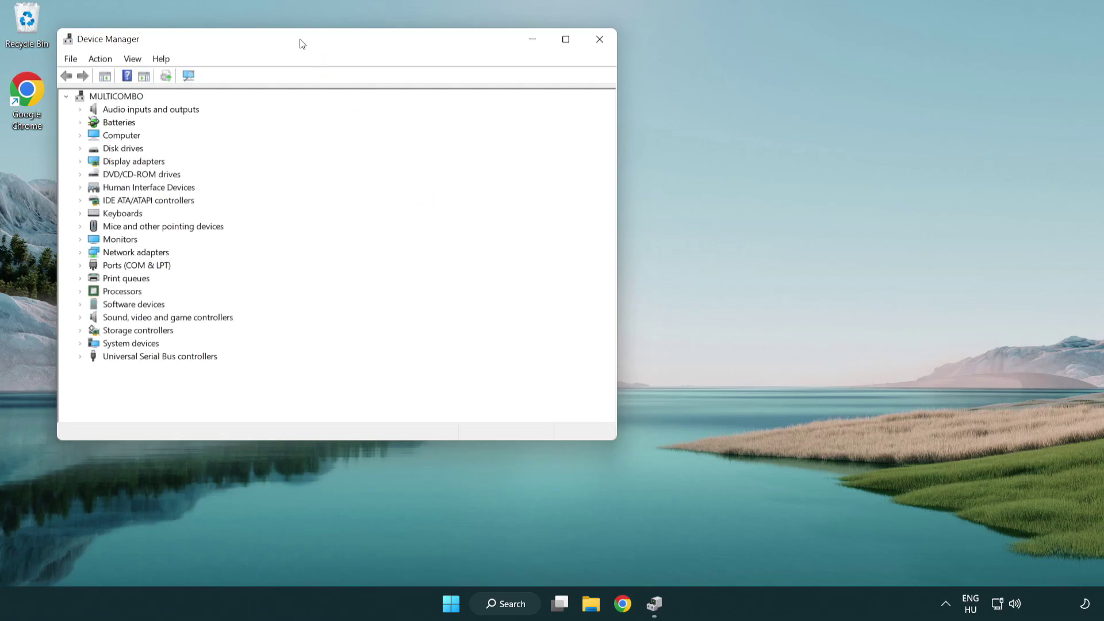
pyautogui.moveTo(301, 42); pyautogui.dragTo(486, 110)
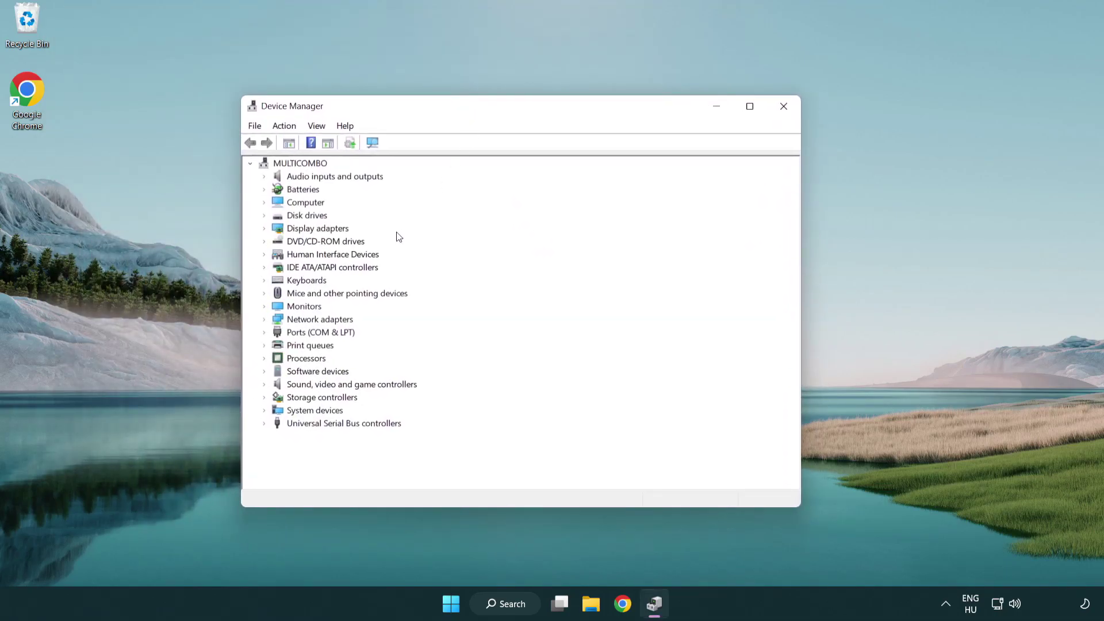
pyautogui.click(305, 233)
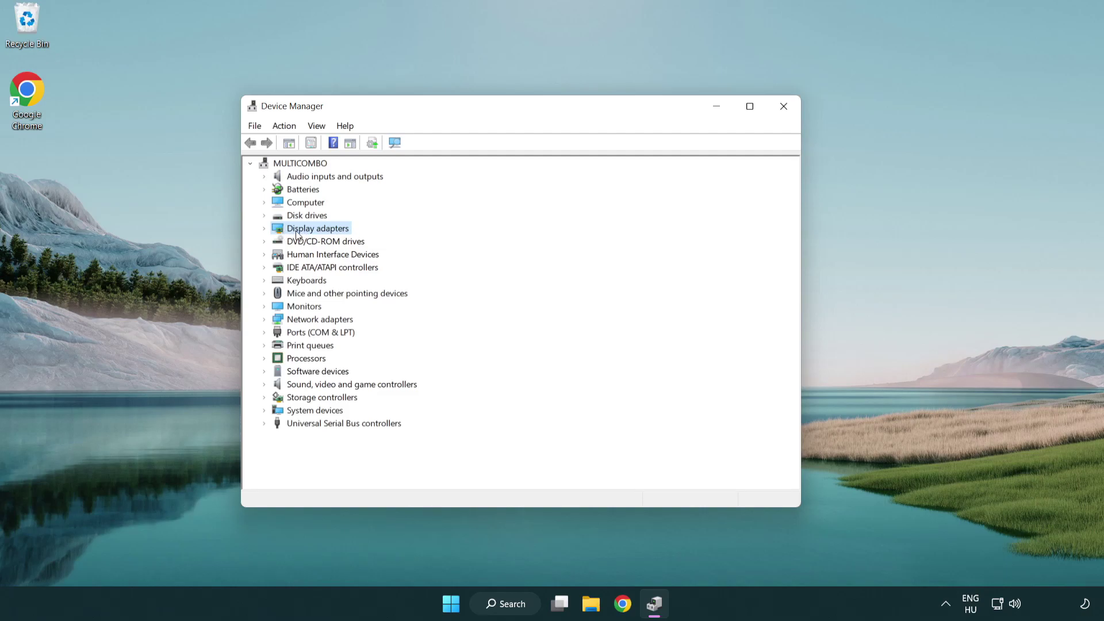
pyautogui.click(265, 230)
pyautogui.click(314, 242)
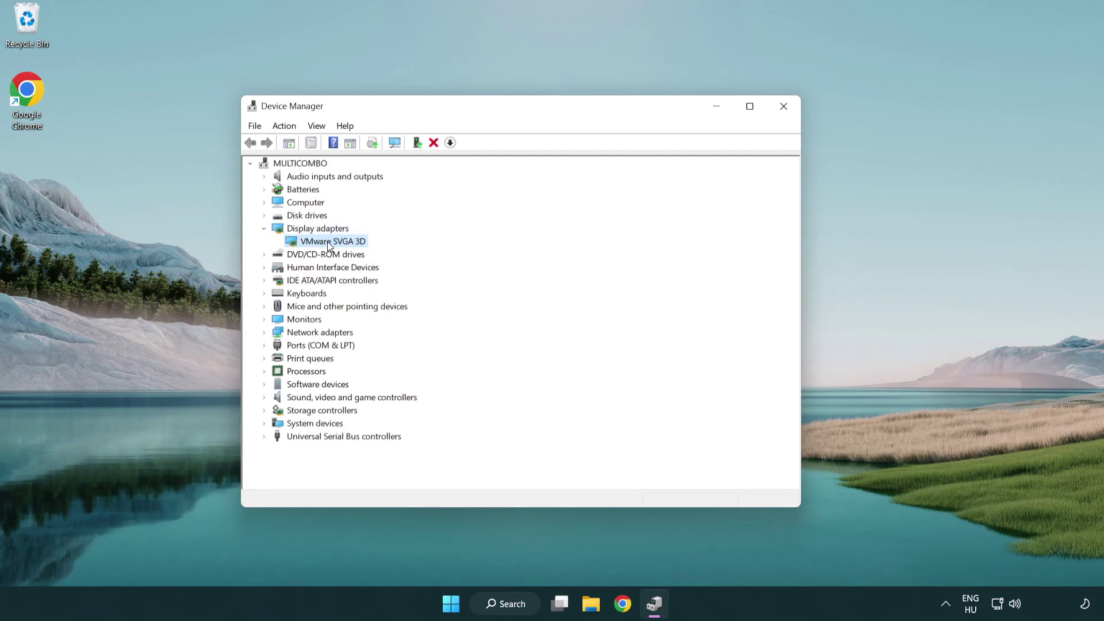
pyautogui.rightClick(326, 243)
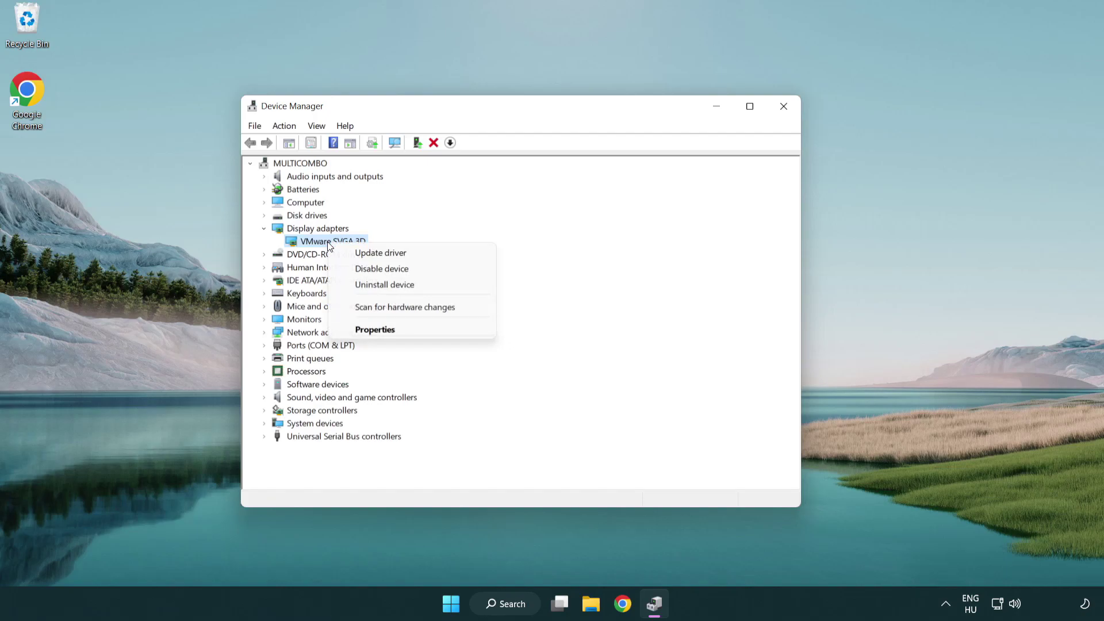
# Search automatically for a VMware SVGA 3D driver update, confirming the best driver is already installed
pyautogui.click(435, 255)
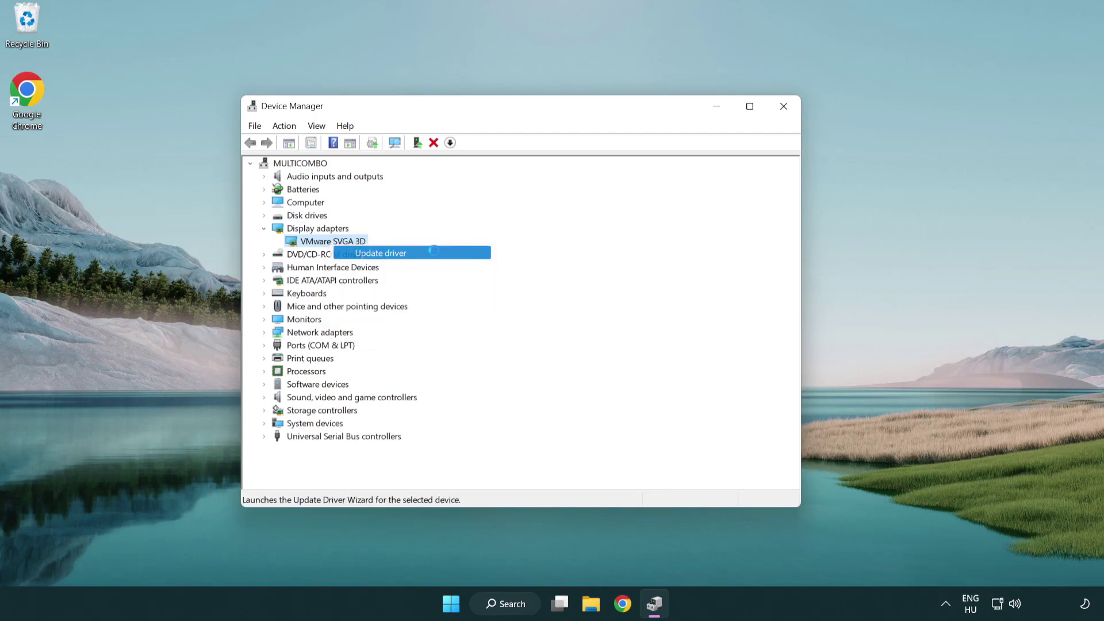
pyautogui.moveTo(456, 171); pyautogui.dragTo(478, 164)
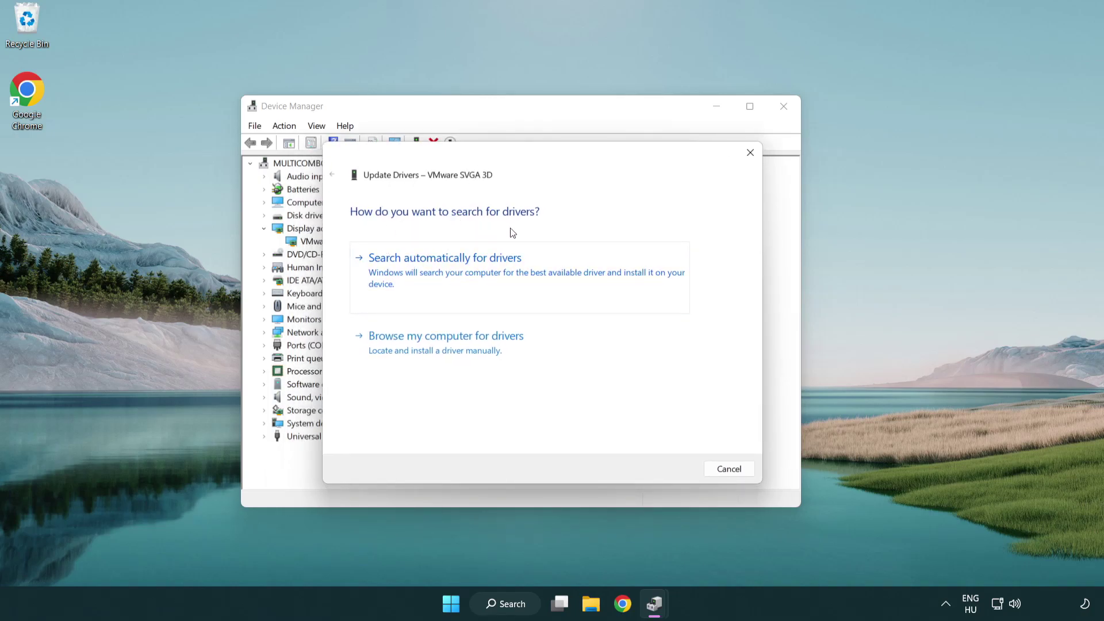
pyautogui.click(486, 269)
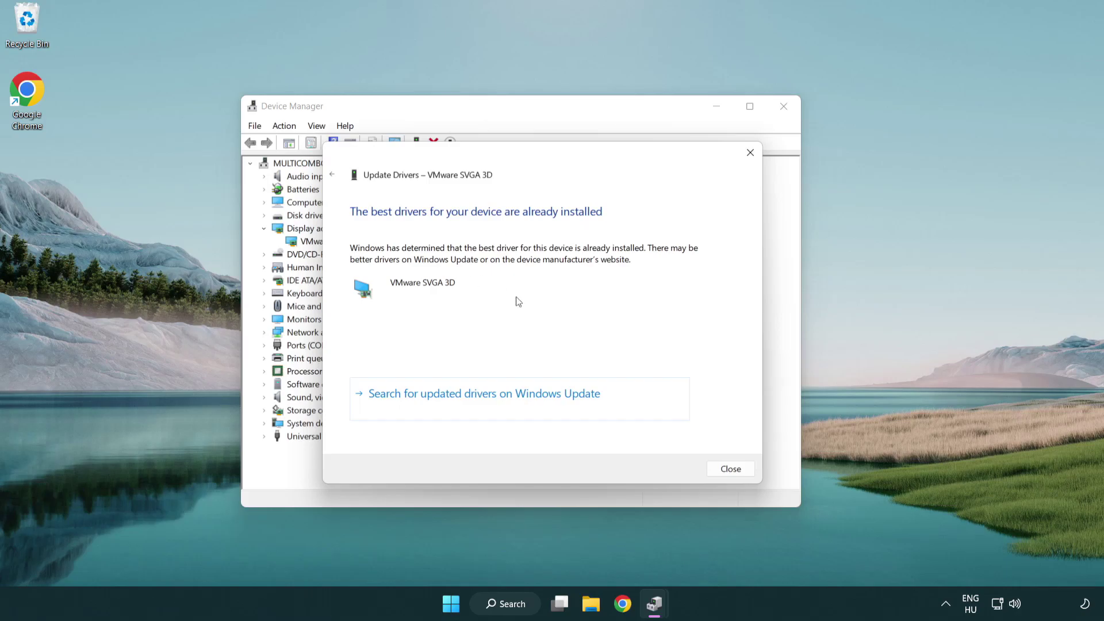
pyautogui.click(731, 469)
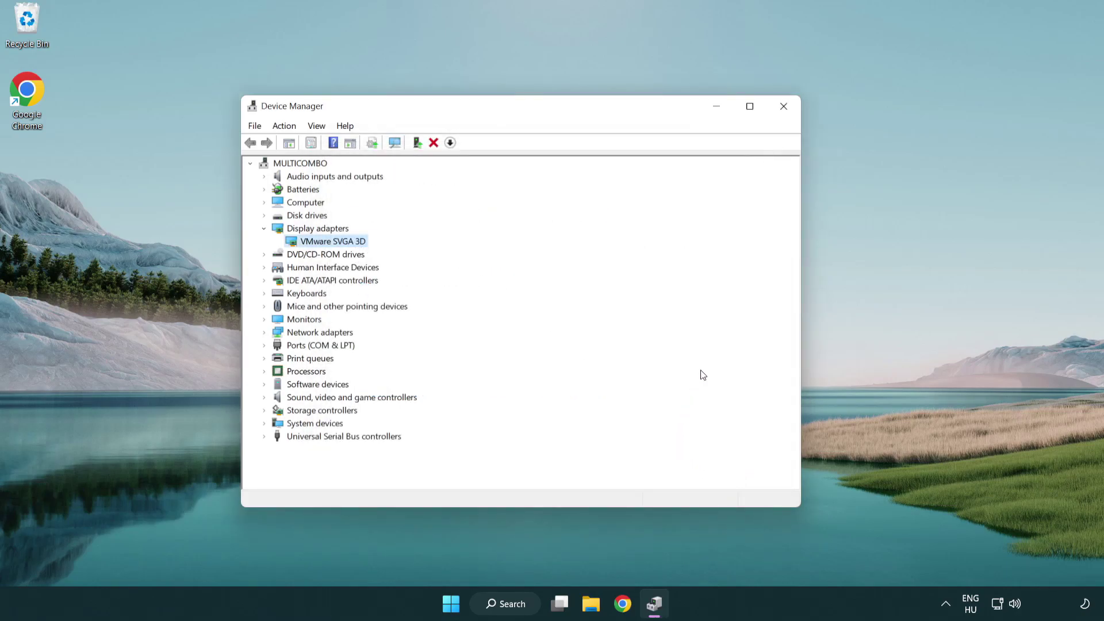
# Close Device Manager and search Windows for 'update'
pyautogui.click(786, 110)
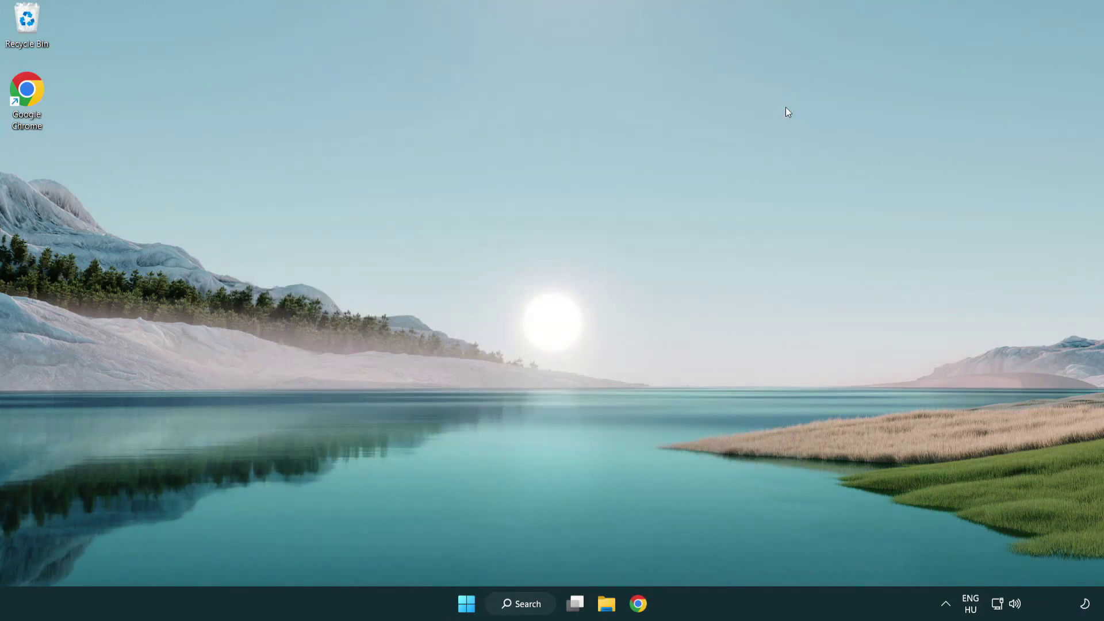
pyautogui.click(531, 602)
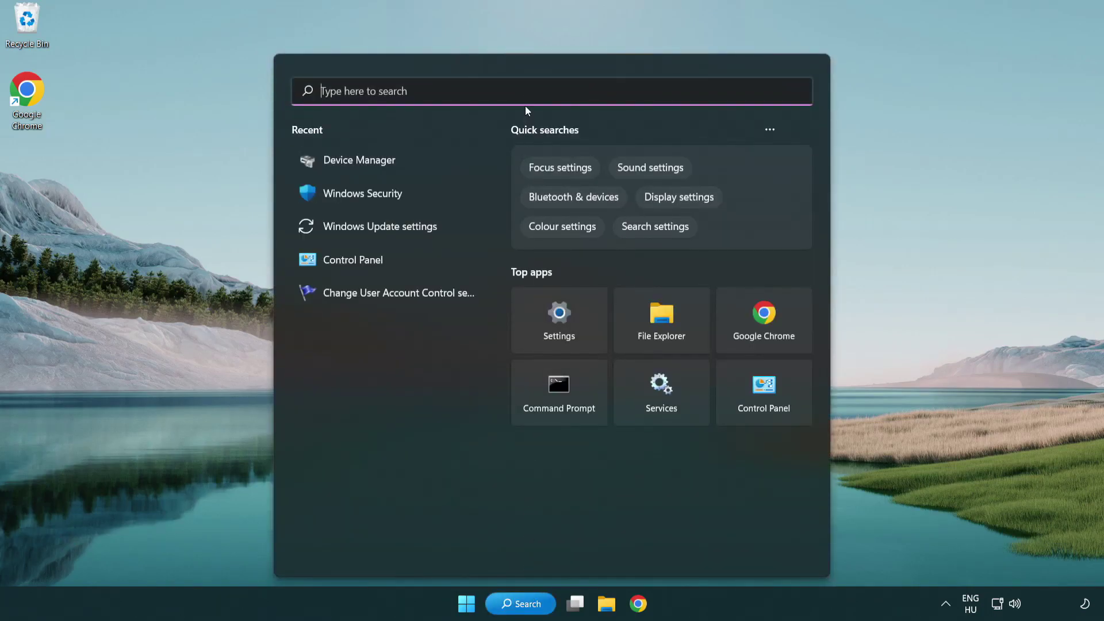
pyautogui.write('update')
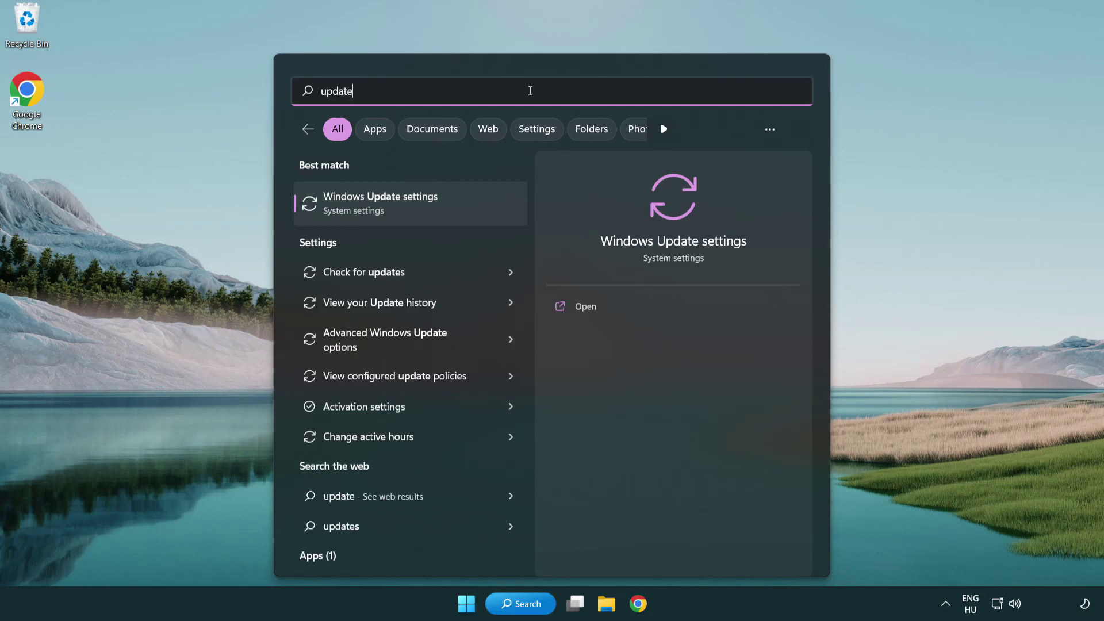
# Check Windows Update for new updates, confirming the PC is up to date, then close Settings
pyautogui.click(431, 211)
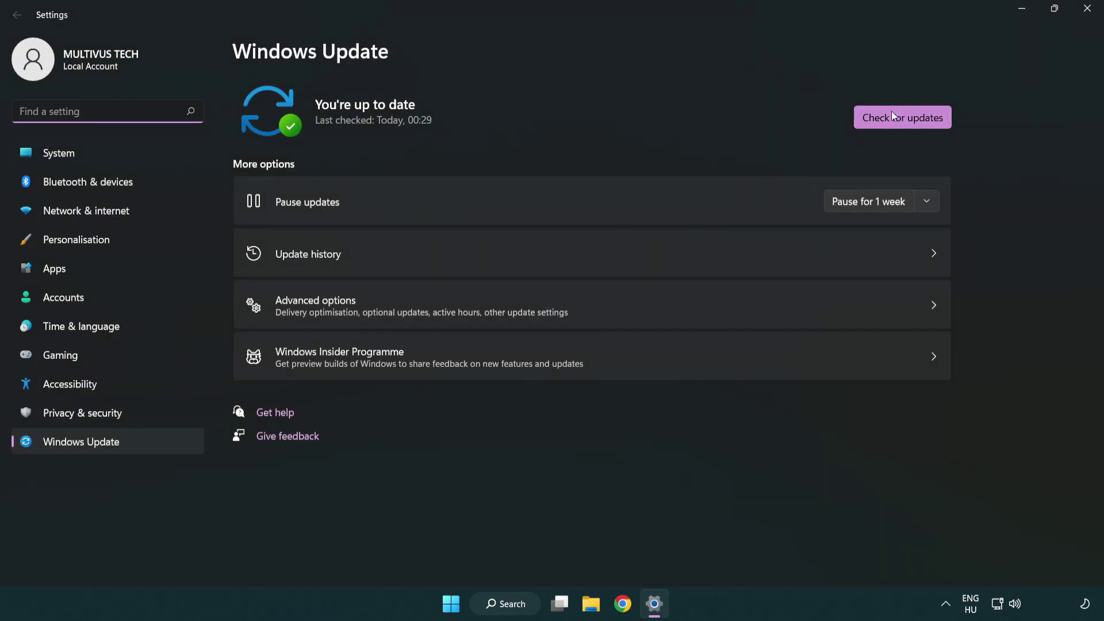
pyautogui.click(922, 126)
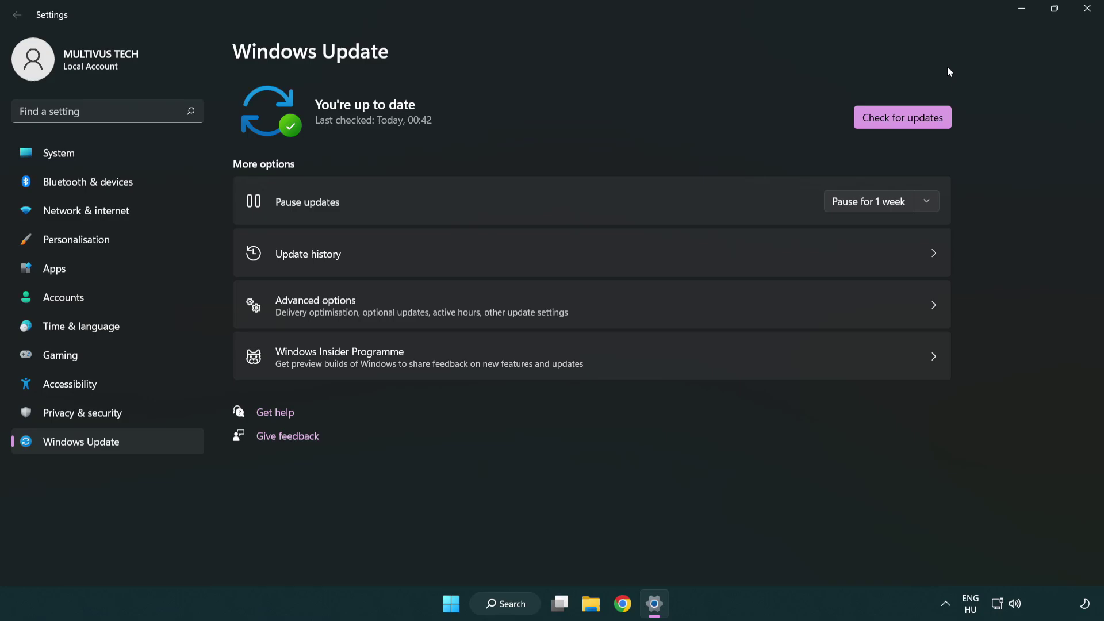
pyautogui.click(1083, 16)
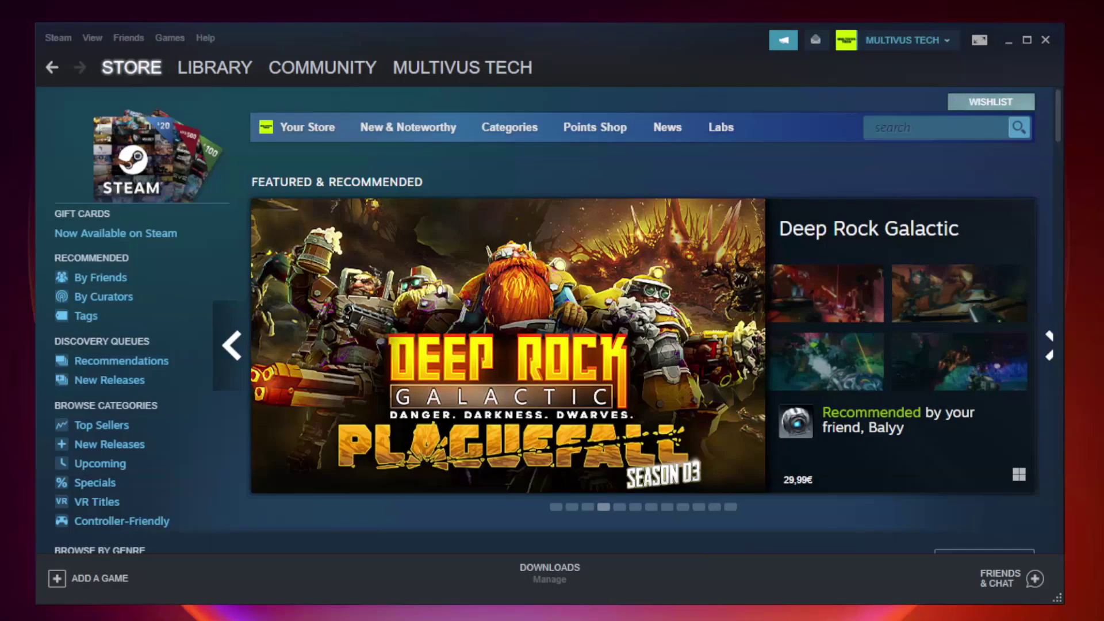
# Switch to the Steam Library and bring up the context menu for YOUR NOT WORKING GAME
pyautogui.moveTo(185, 72)
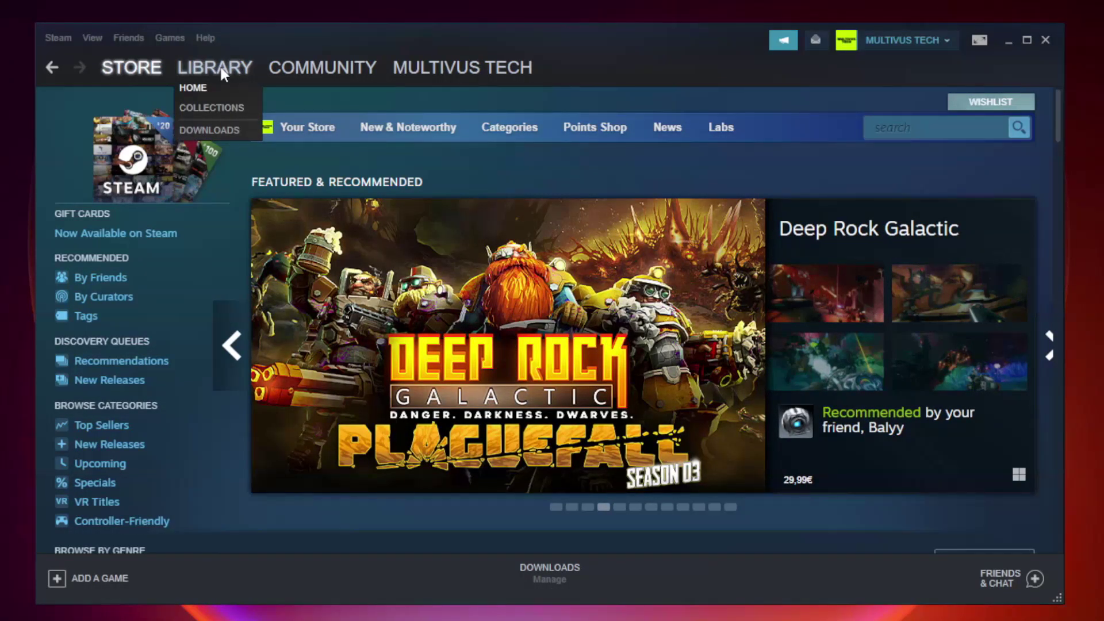
pyautogui.click(224, 72)
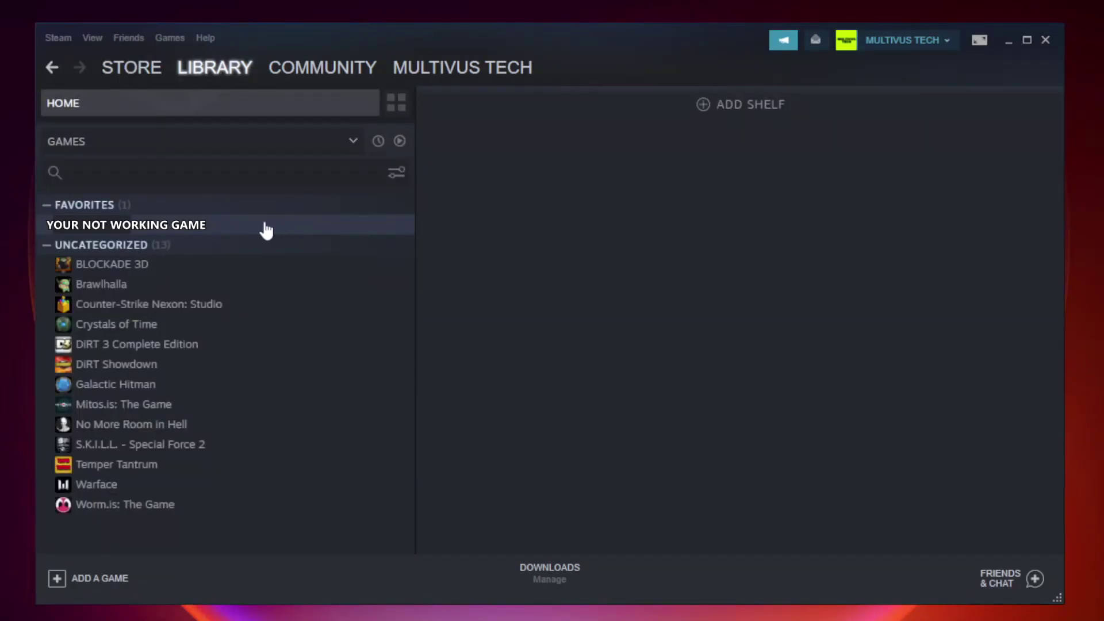
pyautogui.click(238, 226)
pyautogui.rightClick(237, 227)
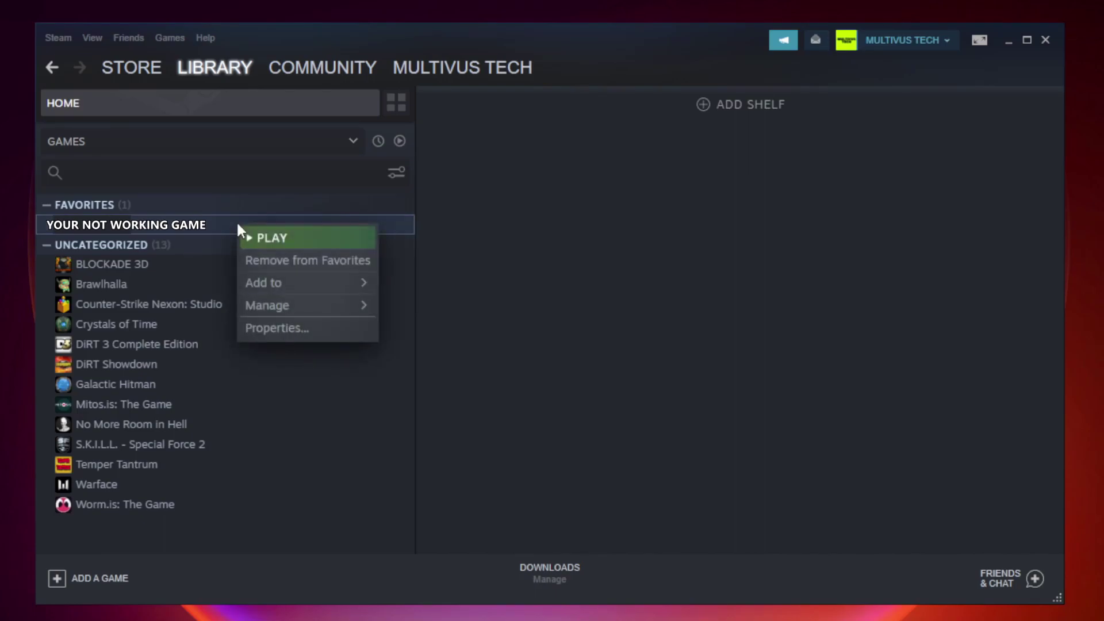
# Verify the game's files from Properties > Local Files, validating all 9192 files
pyautogui.click(304, 328)
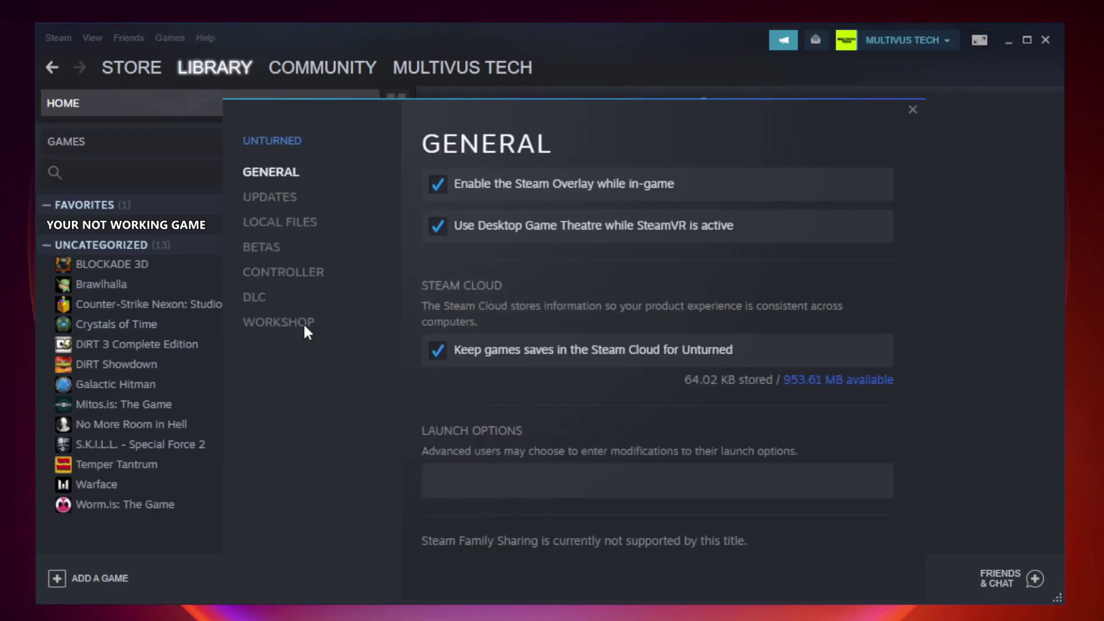
pyautogui.click(293, 228)
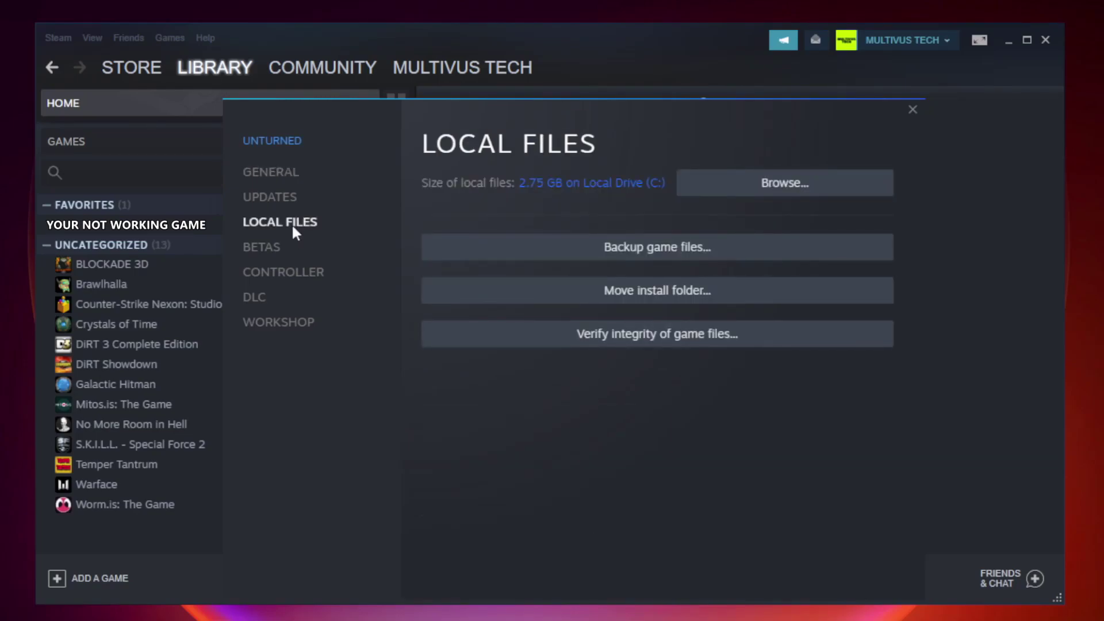
pyautogui.click(669, 344)
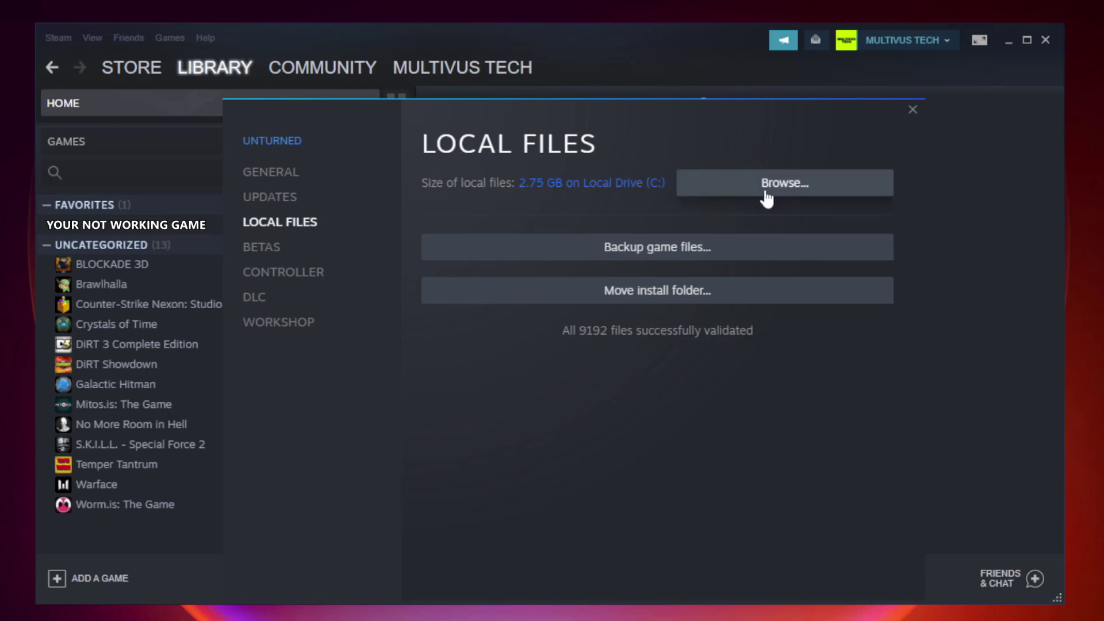
# Open the game's install folder and the Properties of the YOUR NOT WORKING GAME shortcut
pyautogui.click(788, 190)
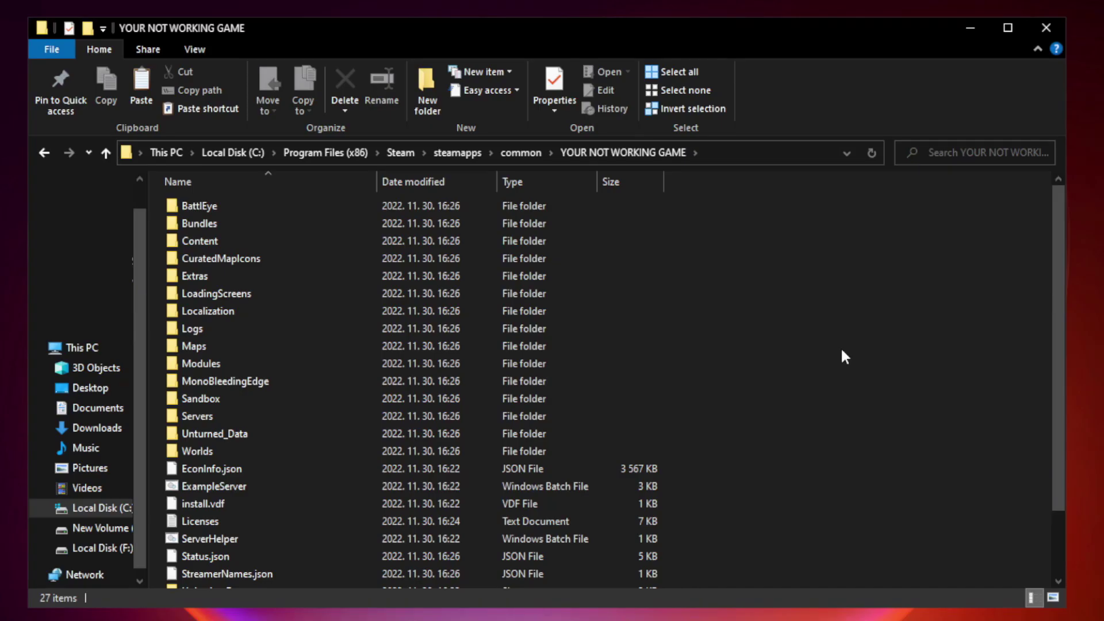
pyautogui.moveTo(1060, 301); pyautogui.dragTo(1060, 395)
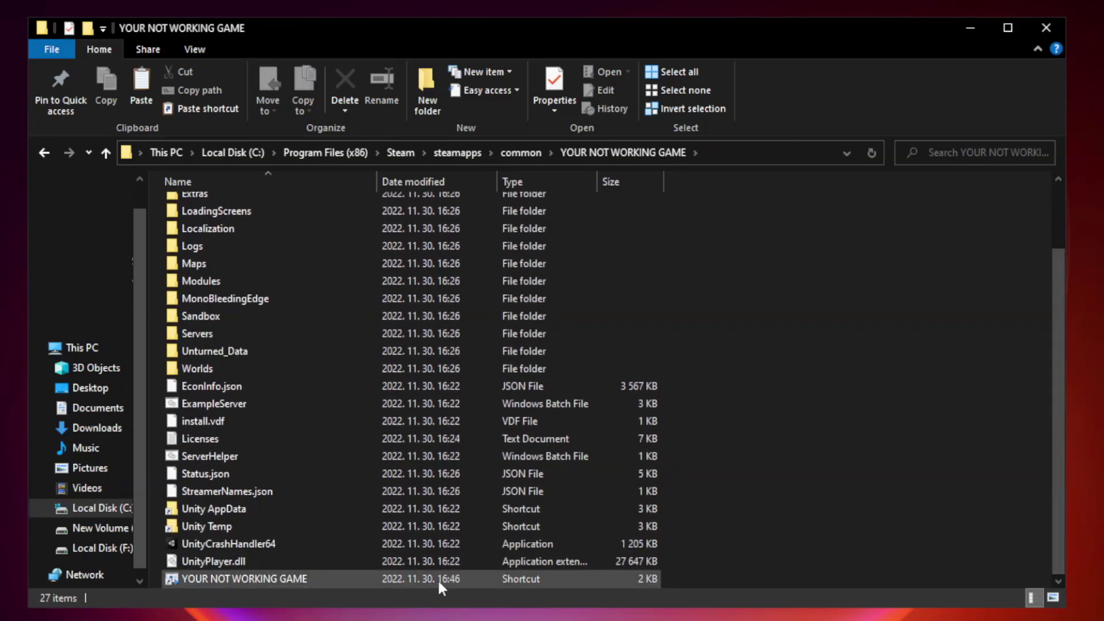
pyautogui.click(382, 579)
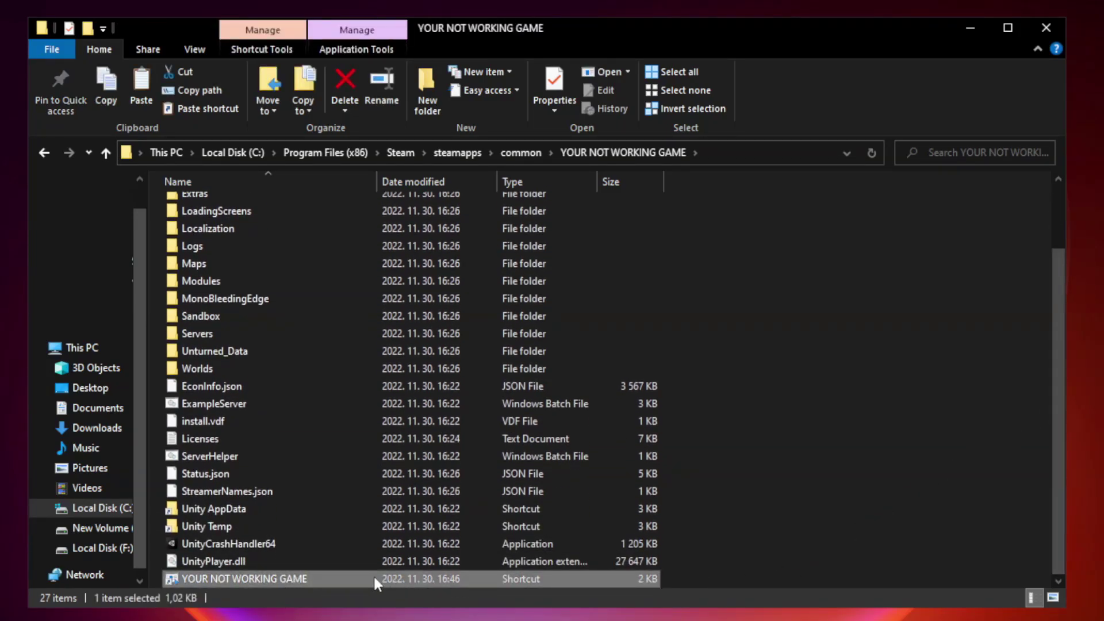
pyautogui.rightClick(375, 582)
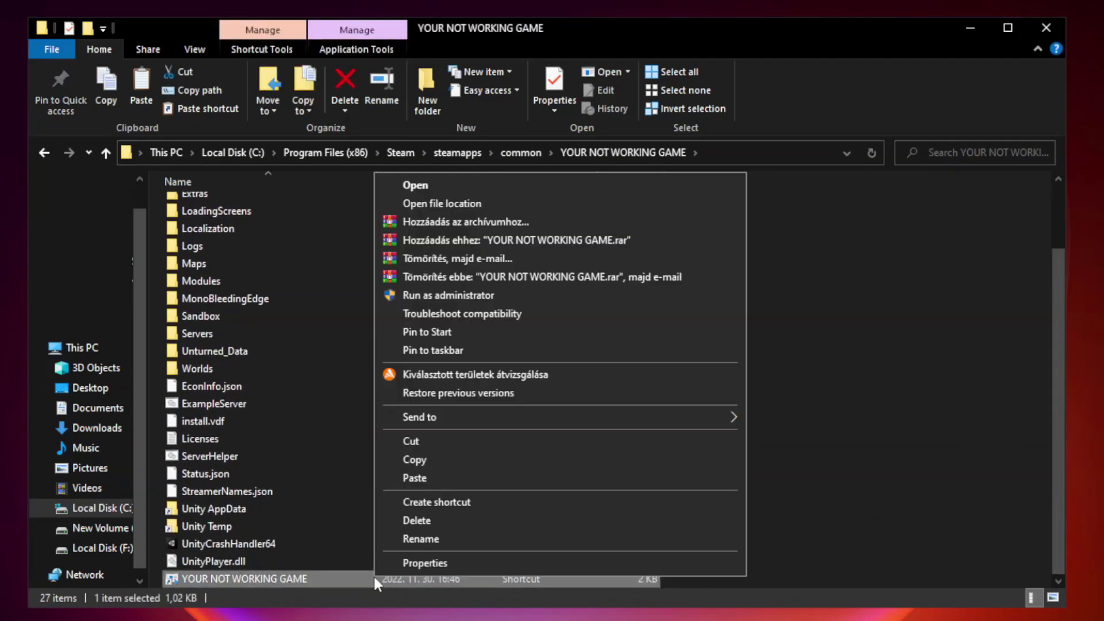
pyautogui.click(556, 563)
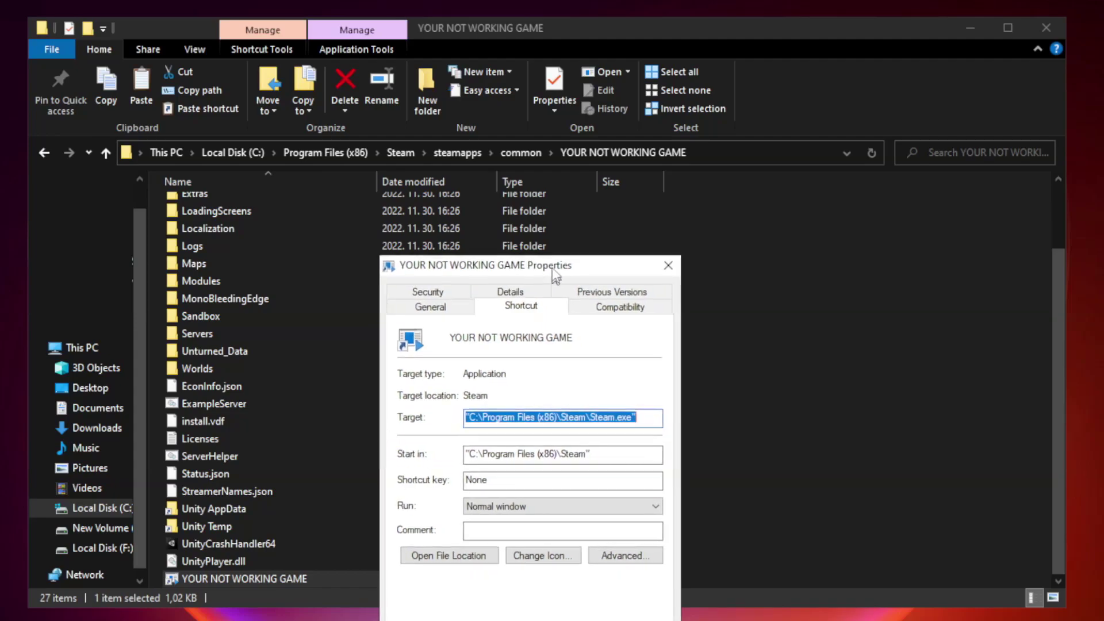
# Set the shortcut to Windows 8 compatibility mode, run as administrator, with fullscreen optimizations disabled
pyautogui.moveTo(549, 304); pyautogui.dragTo(548, 124)
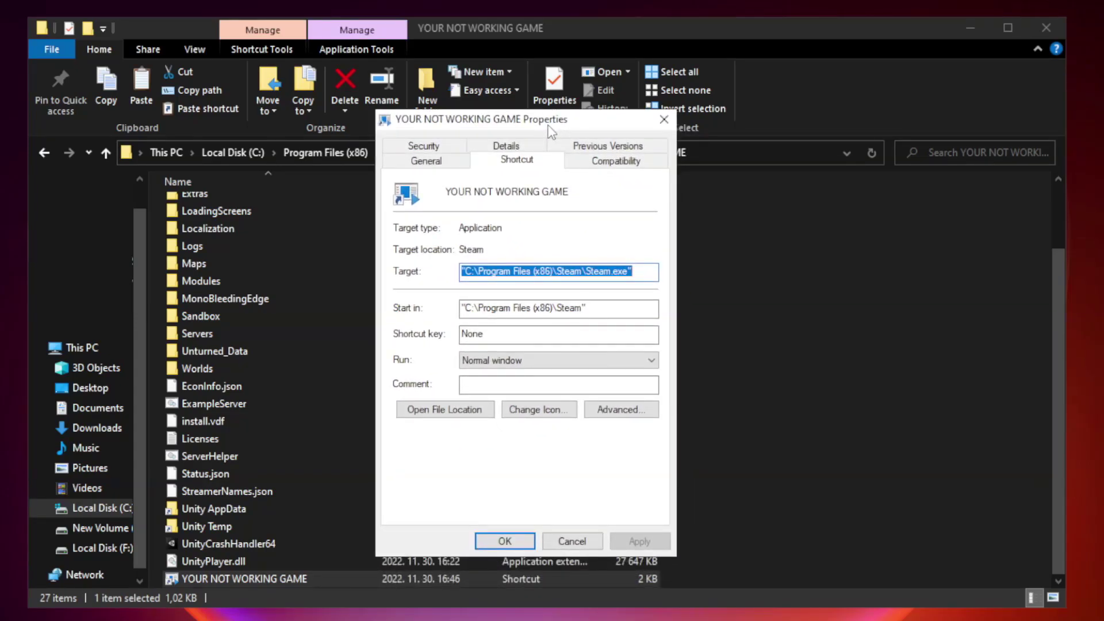
pyautogui.click(613, 168)
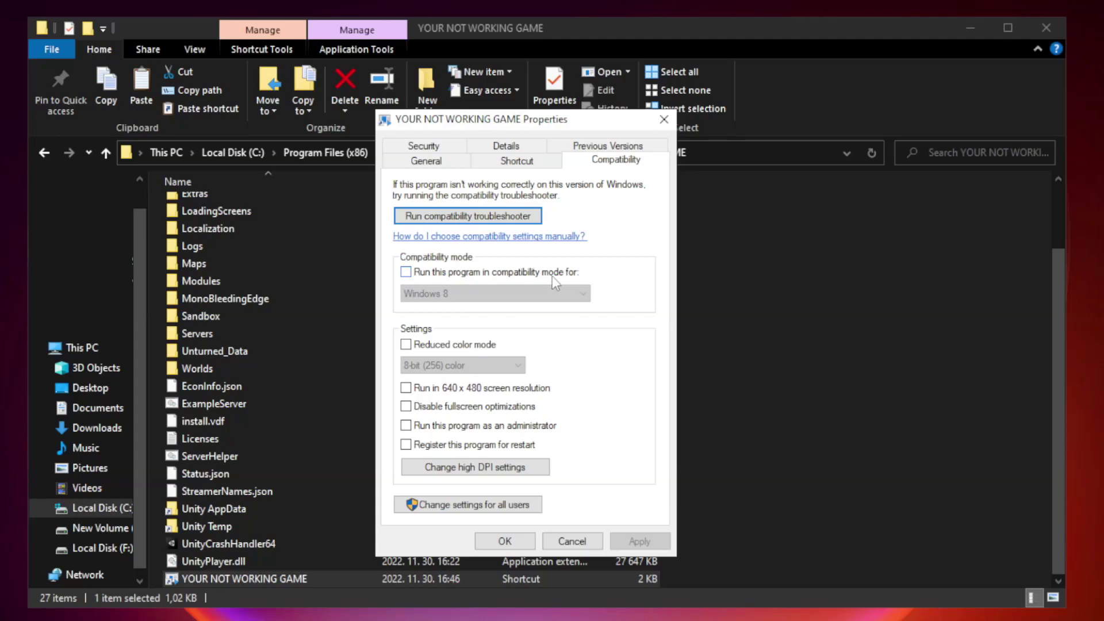
pyautogui.click(440, 274)
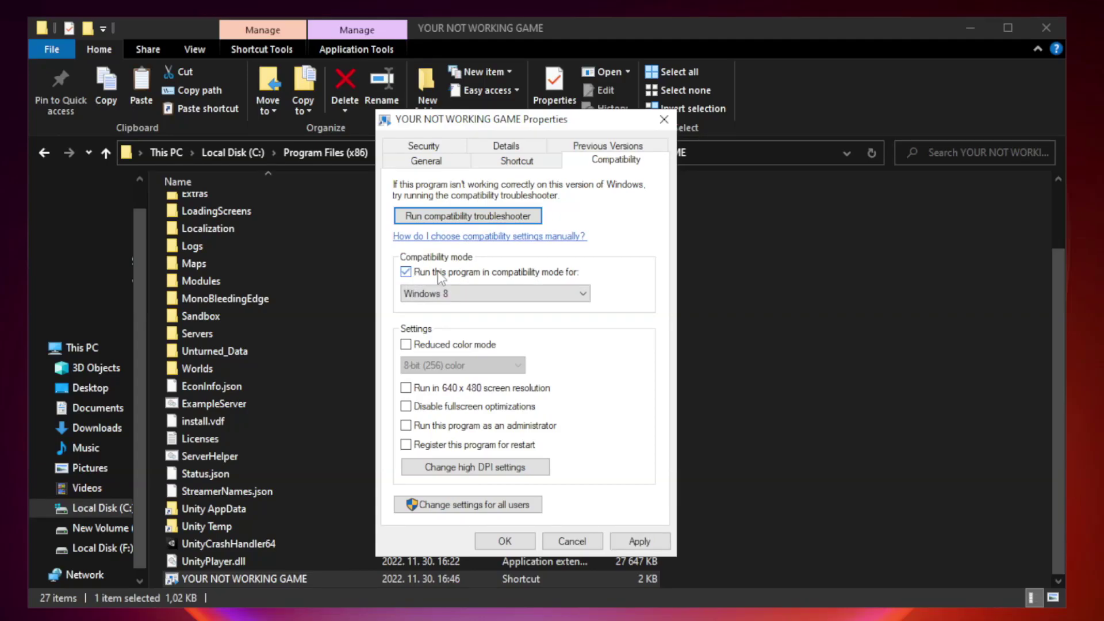
pyautogui.click(471, 292)
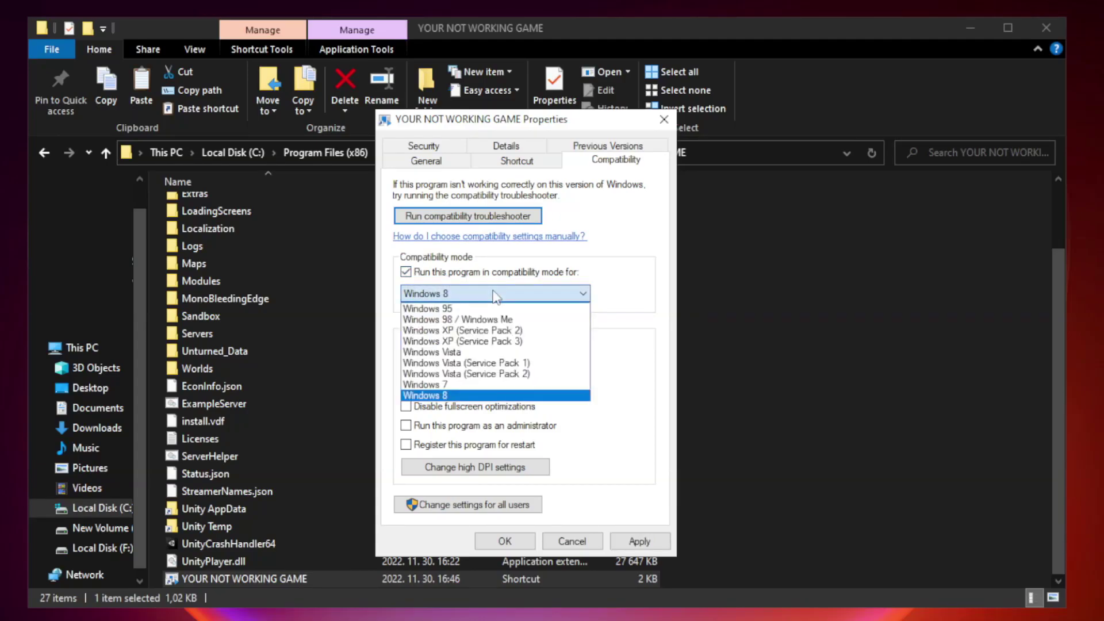
pyautogui.click(467, 395)
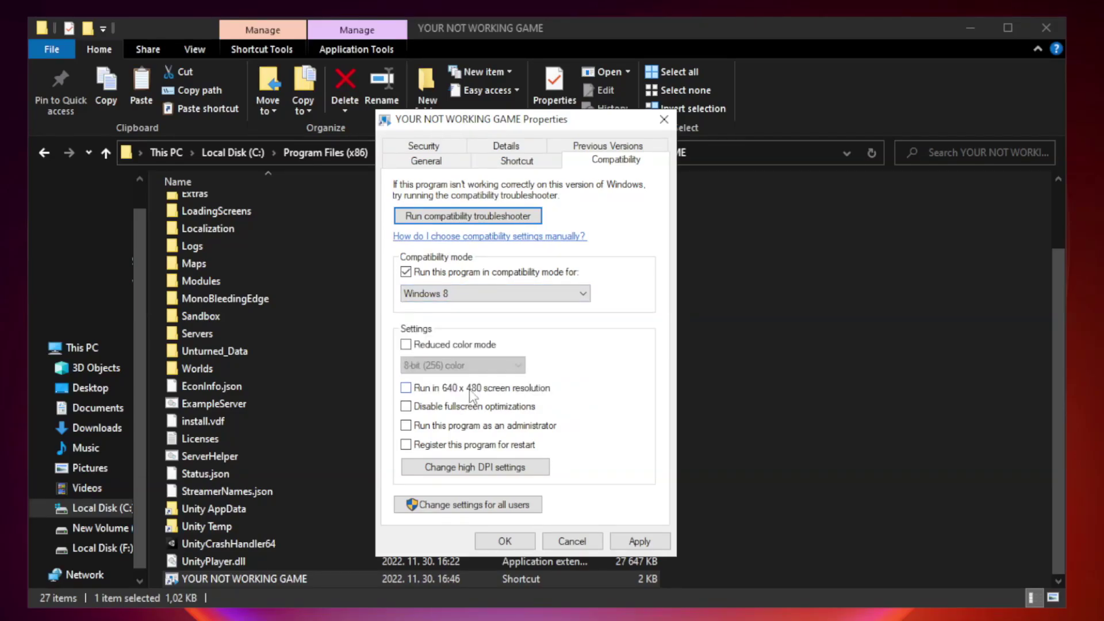
pyautogui.click(433, 411)
pyautogui.click(635, 544)
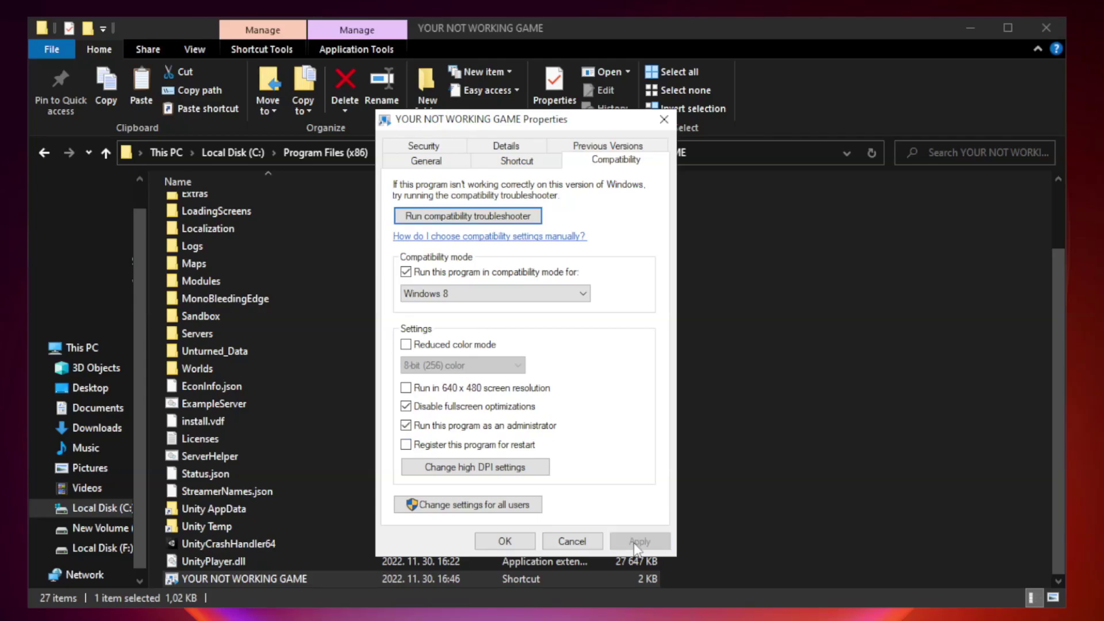
pyautogui.click(504, 541)
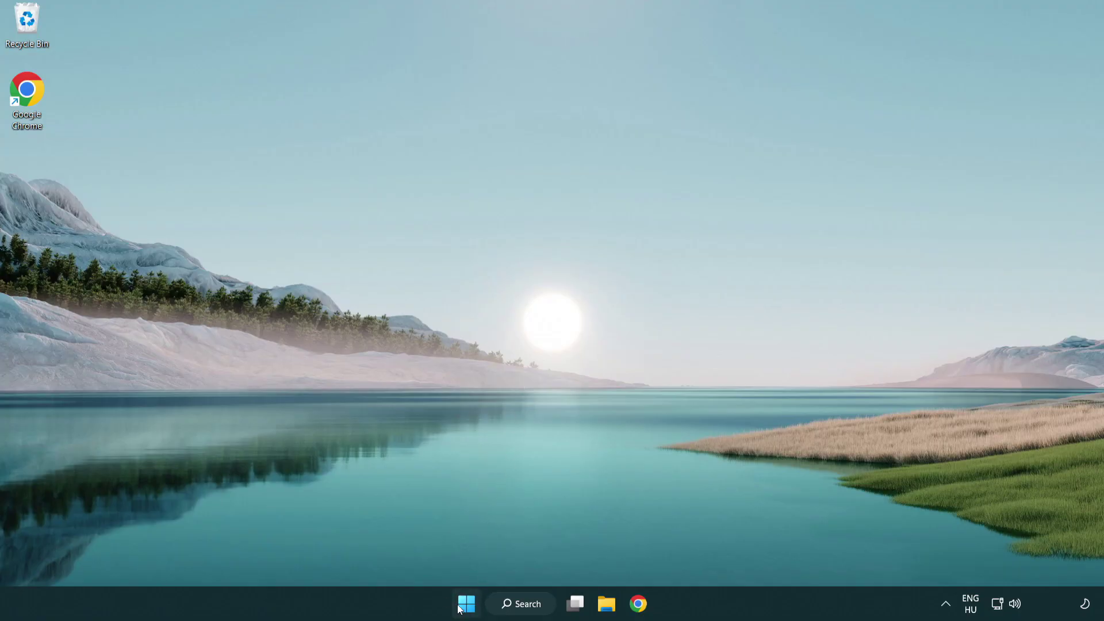
# Open Task Manager's list of startup apps
pyautogui.rightClick(466, 605)
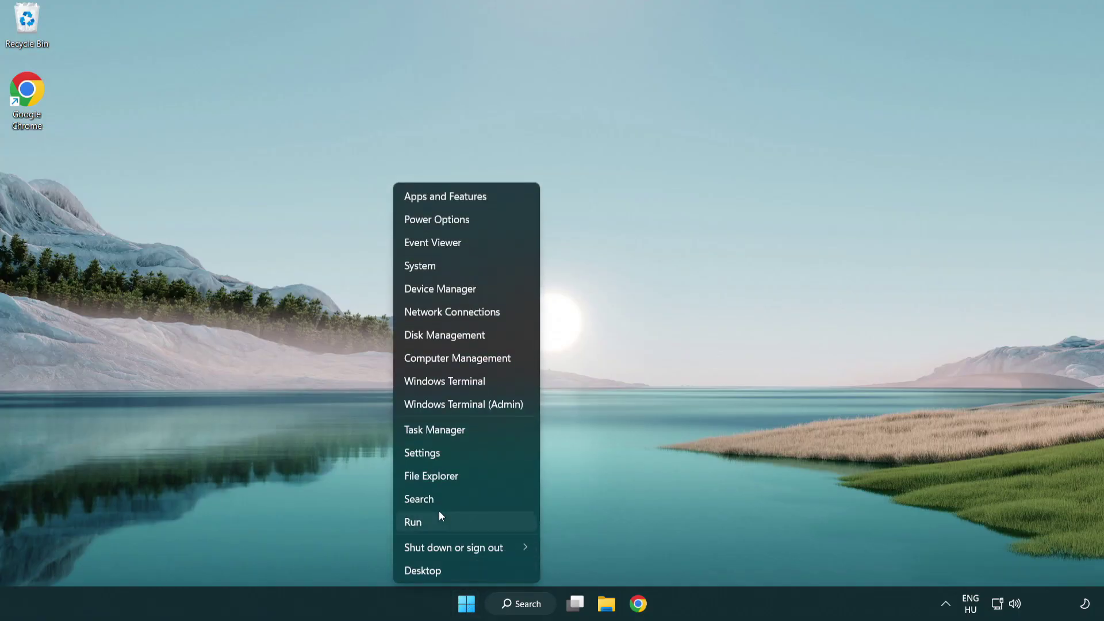
pyautogui.click(487, 431)
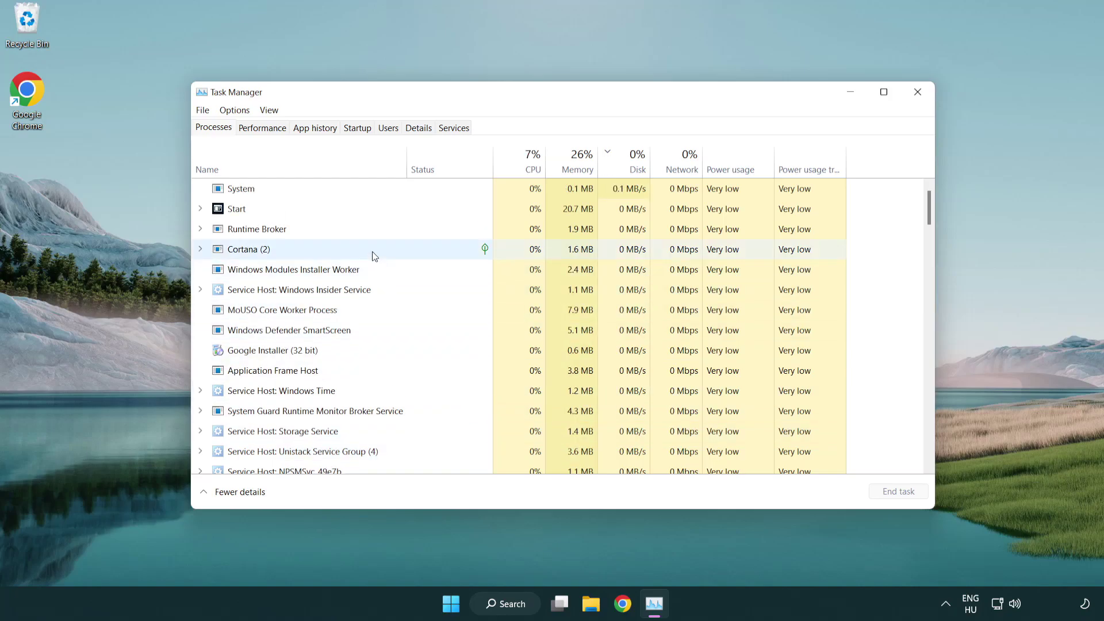
pyautogui.click(362, 132)
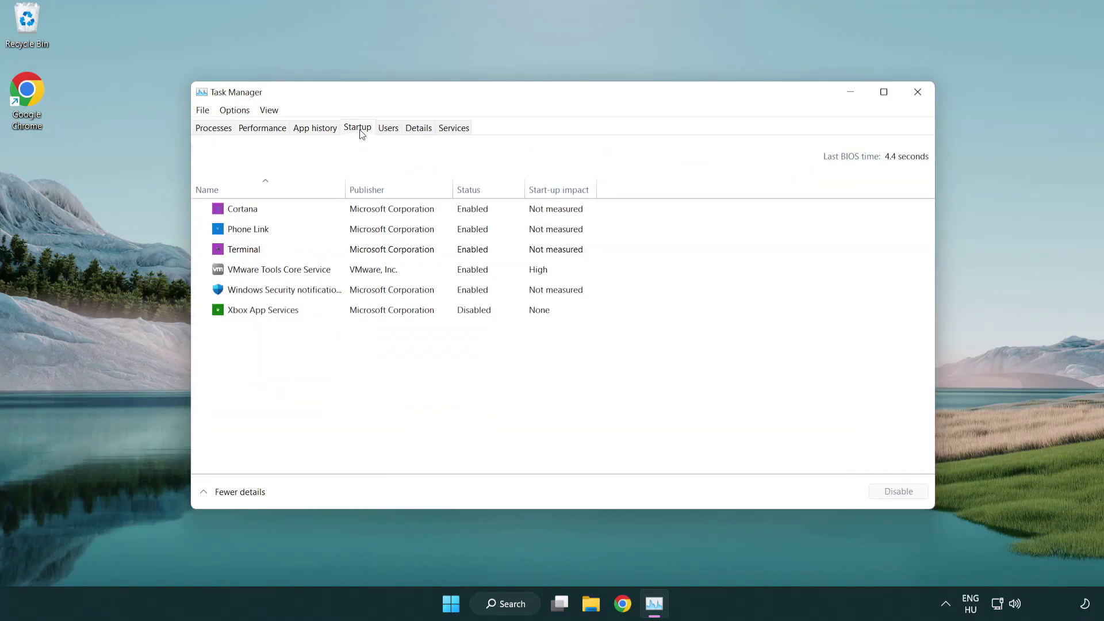
# Disable Terminal, Phone Link, Cortana and Windows Security notifications at startup, then close Task Manager
pyautogui.click(362, 252)
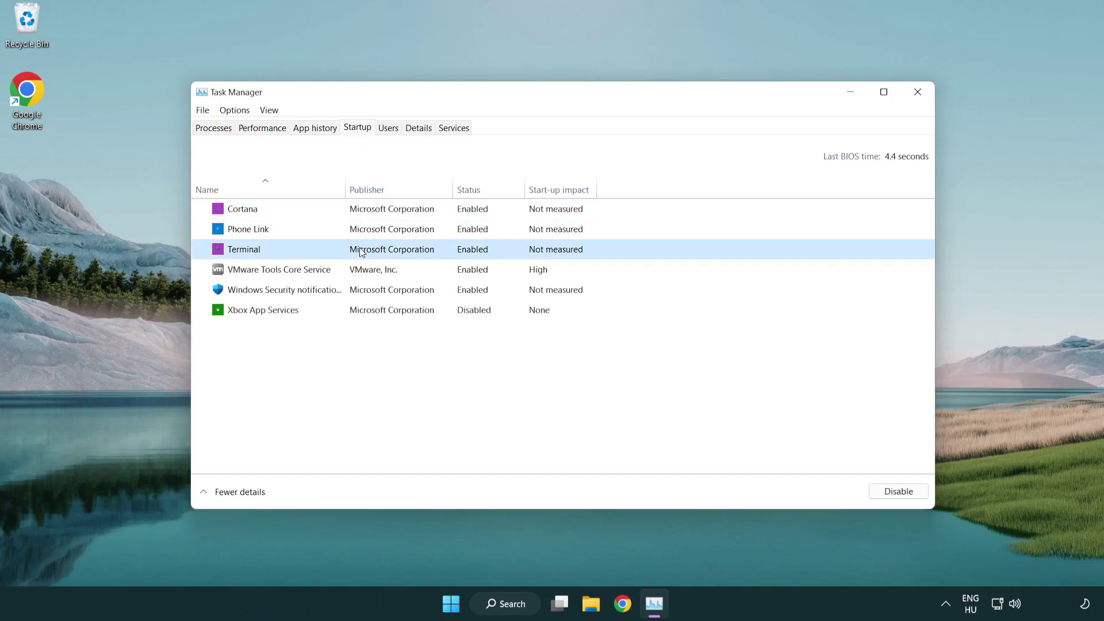
pyautogui.click(878, 492)
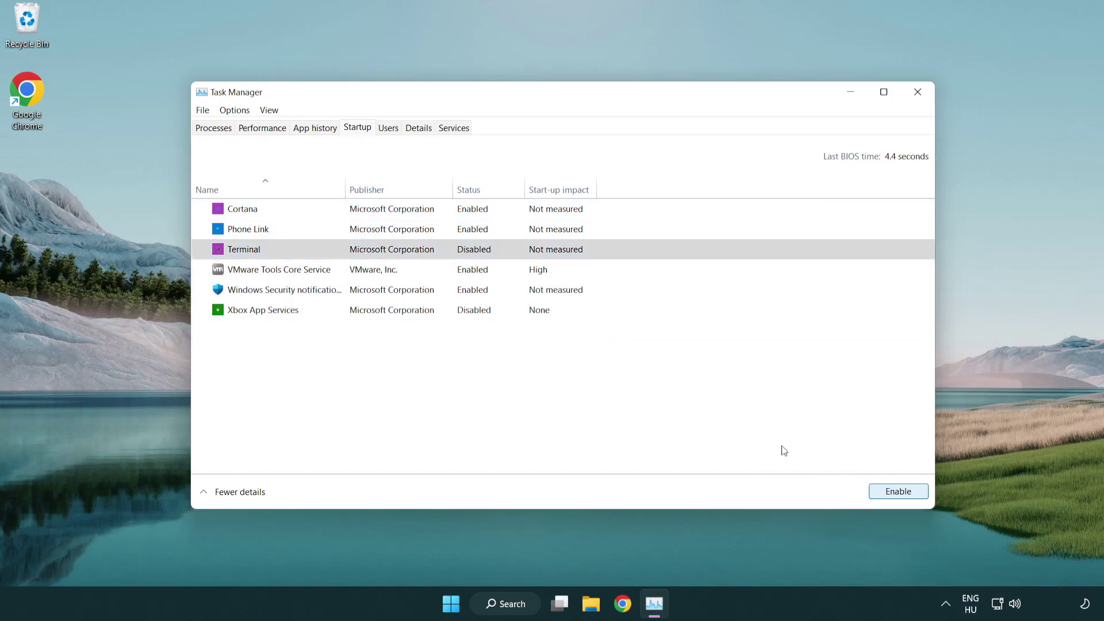
pyautogui.click(460, 232)
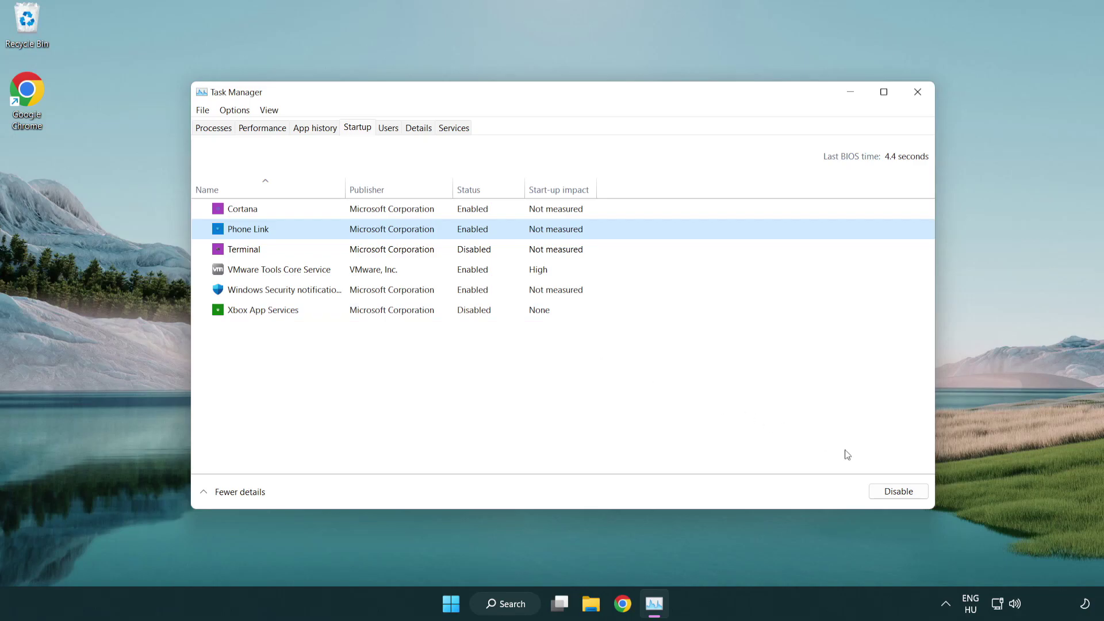
pyautogui.click(897, 493)
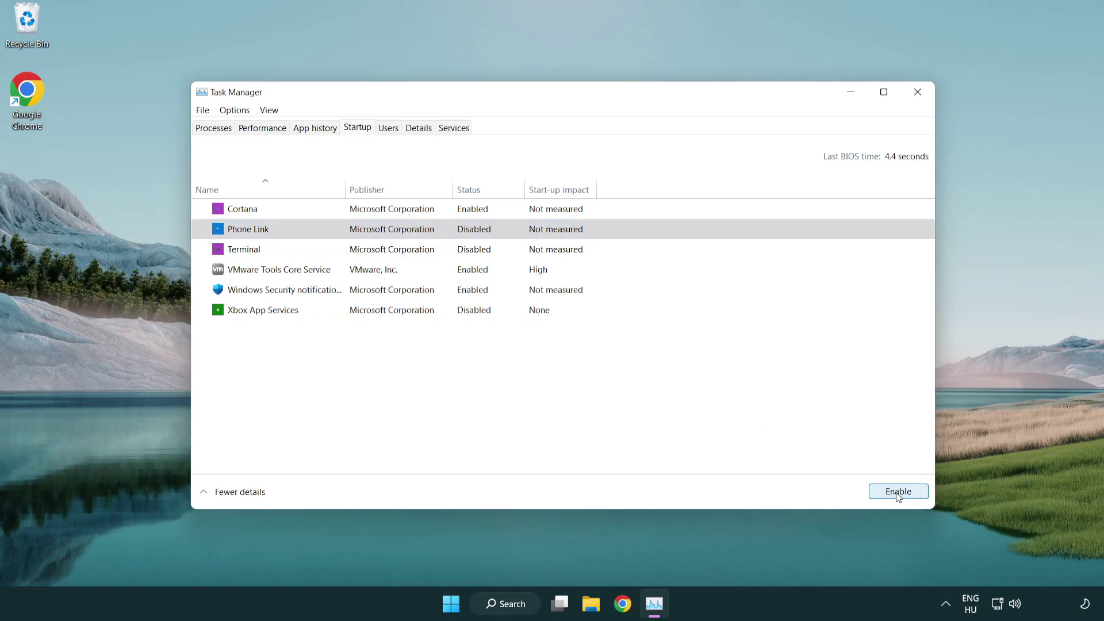
pyautogui.click(395, 216)
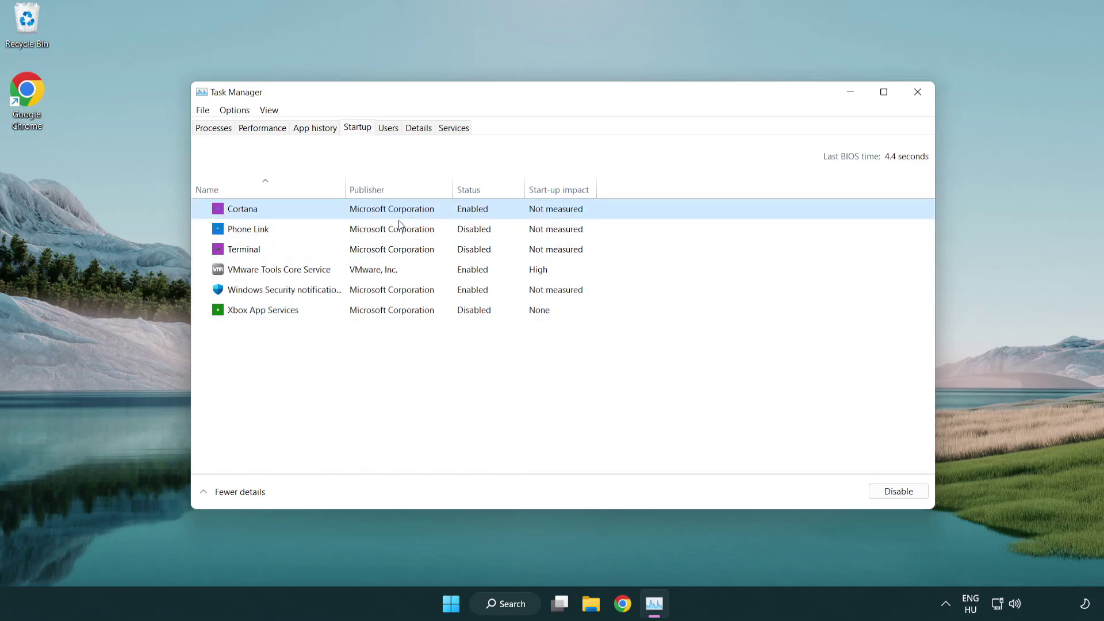
pyautogui.click(875, 489)
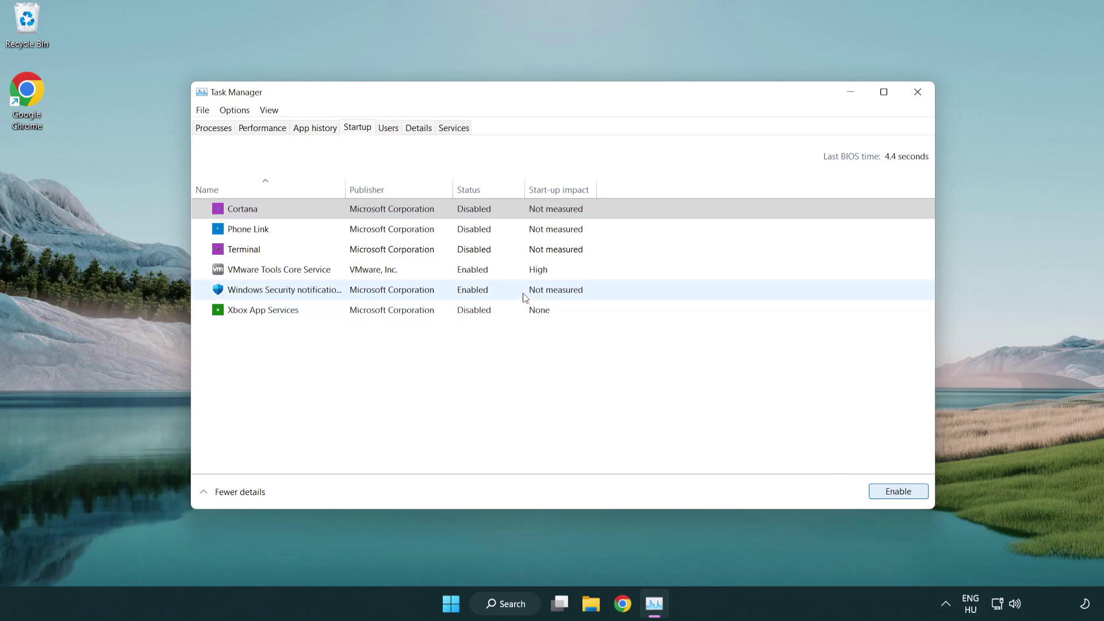
pyautogui.click(526, 298)
pyautogui.click(871, 489)
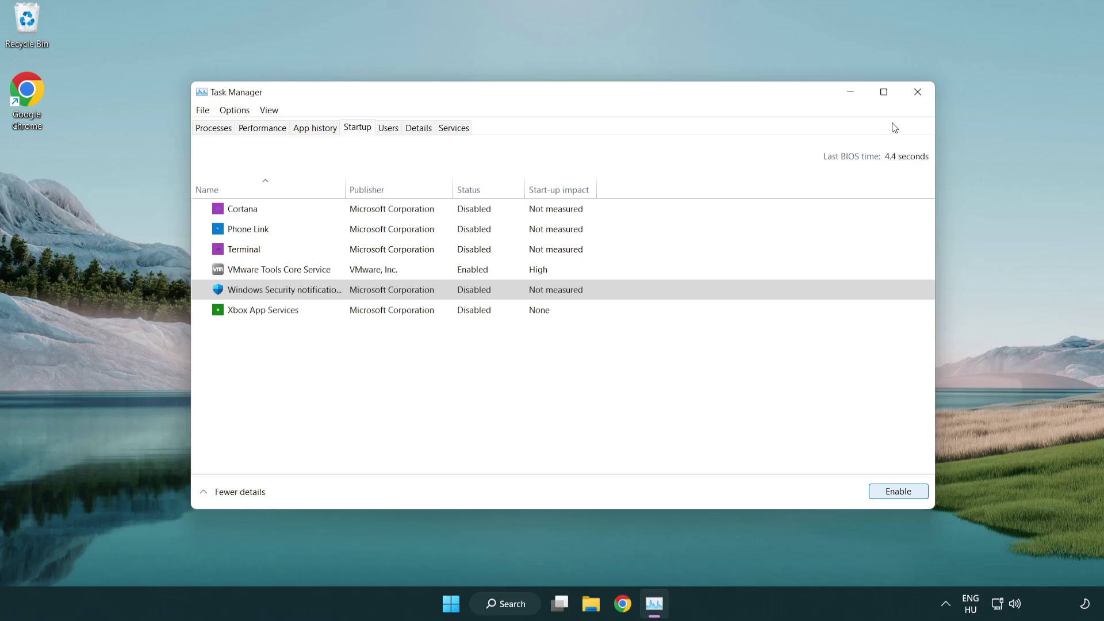
pyautogui.click(918, 95)
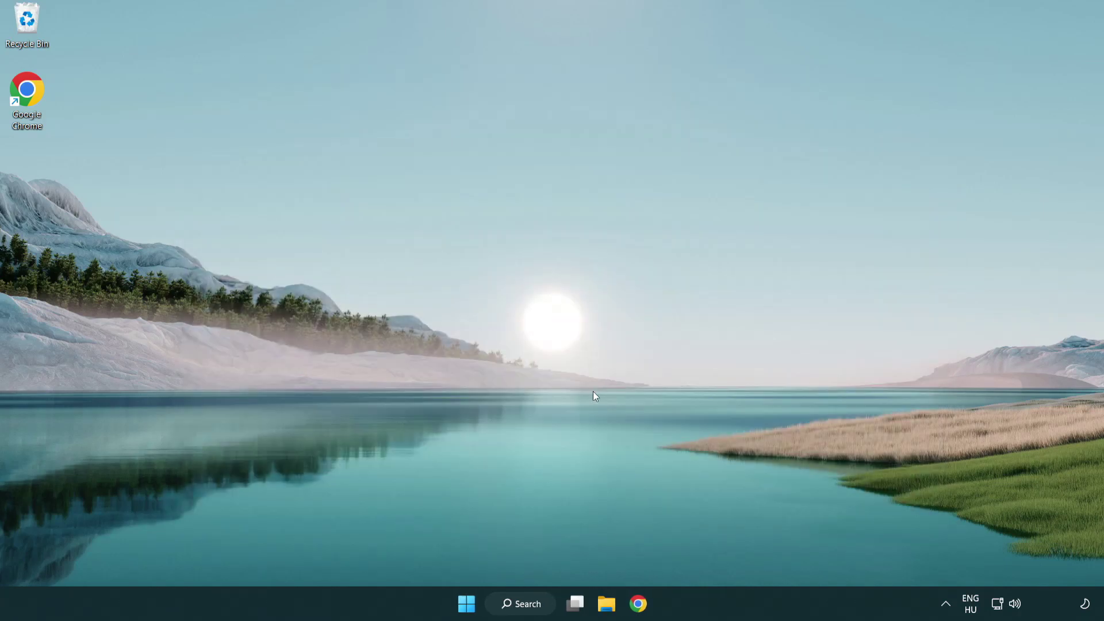
# Search for 'cmd' and run Command Prompt as administrator
pyautogui.click(513, 605)
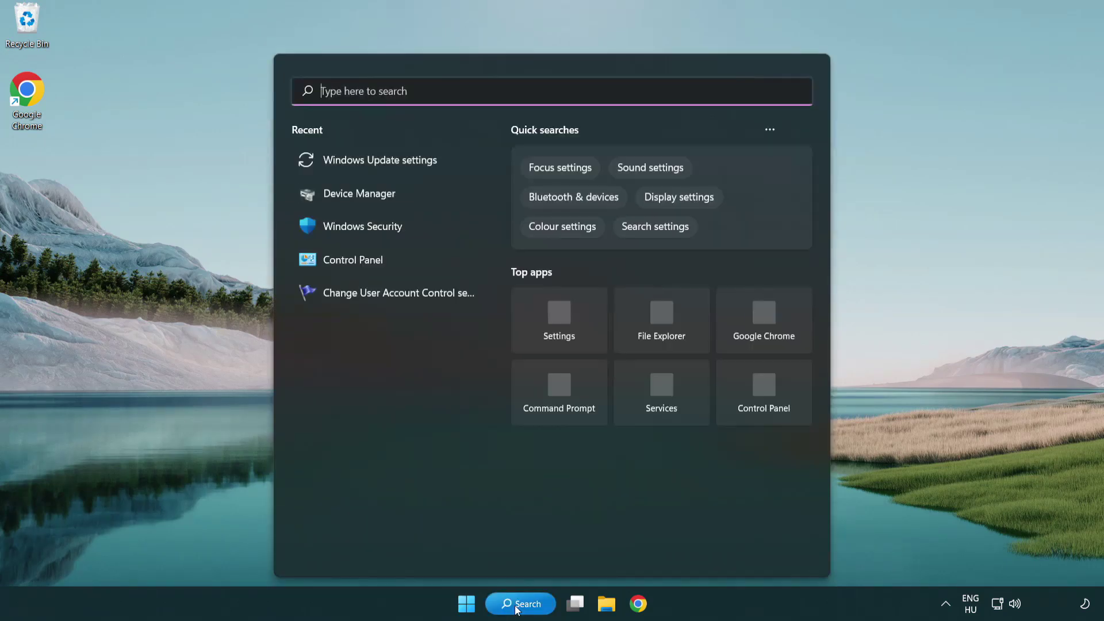
pyautogui.write('c')
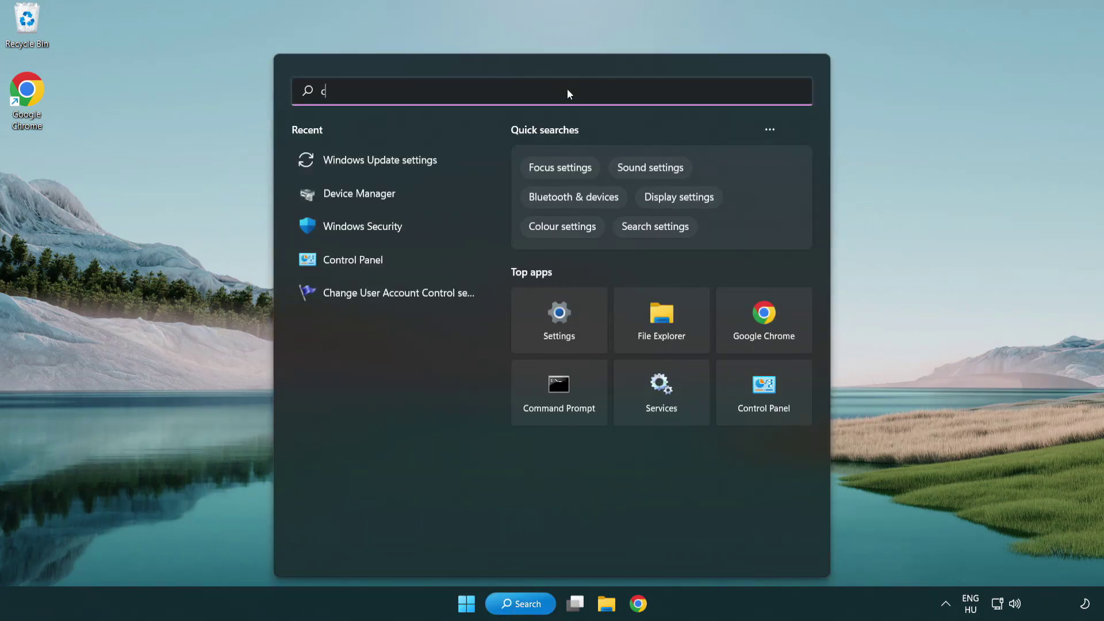
pyautogui.write('md')
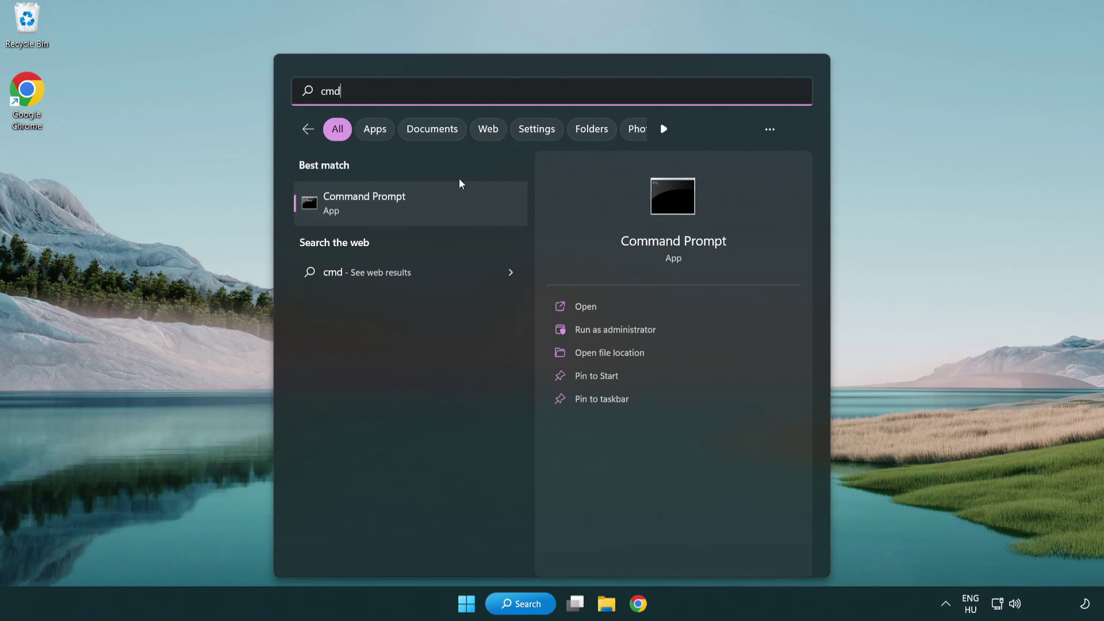
pyautogui.rightClick(423, 210)
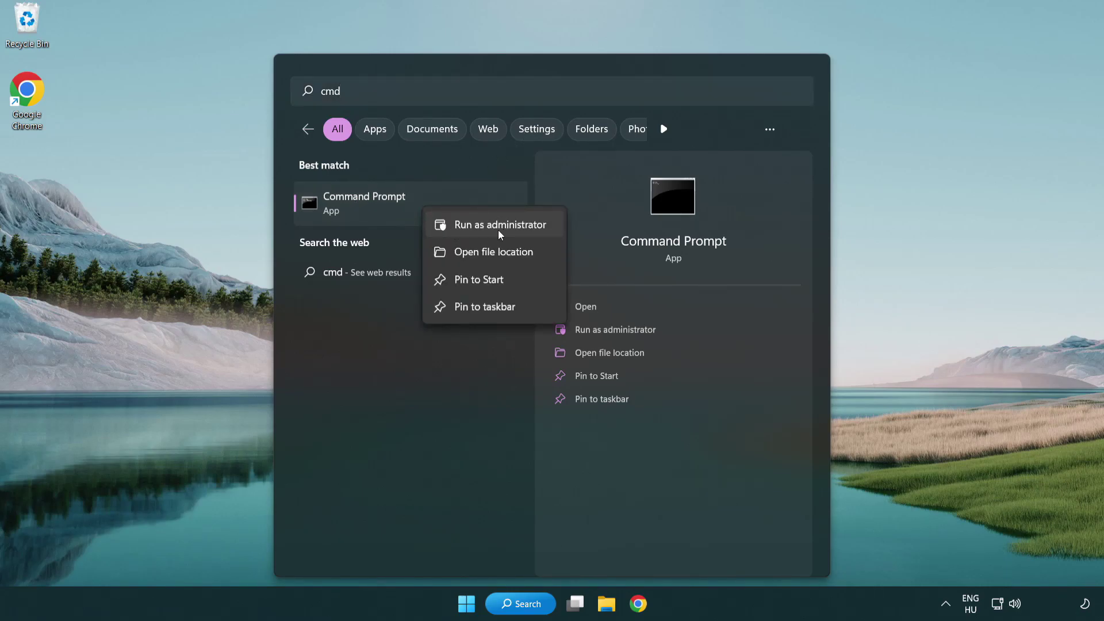
pyautogui.click(499, 226)
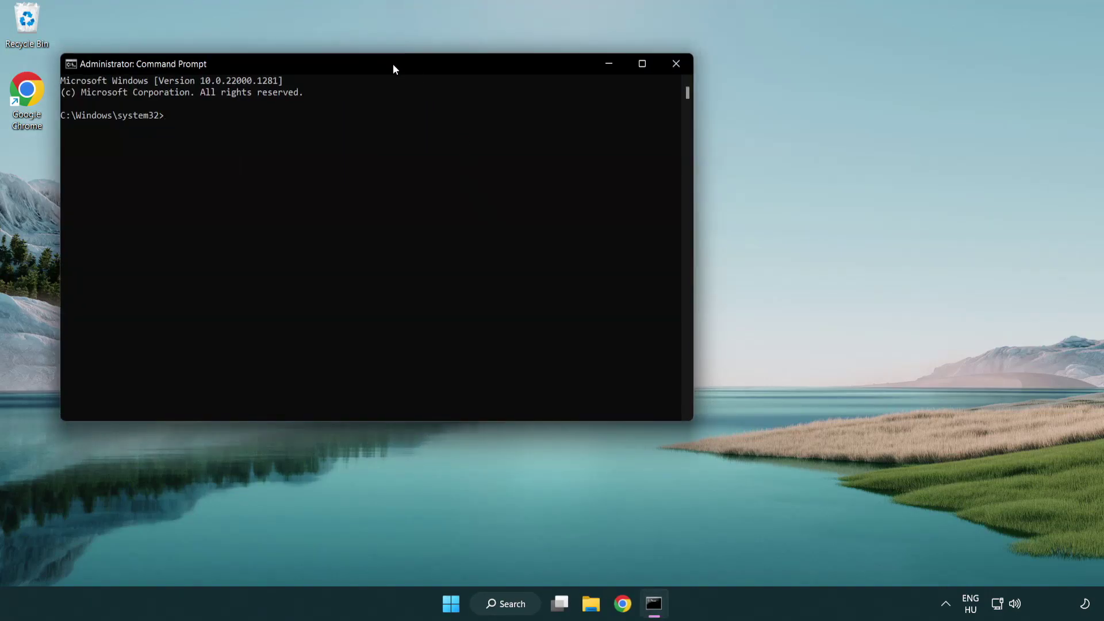
# Run sfc /scannow in the administrator Command Prompt and let verification reach 100%
pyautogui.moveTo(392, 64); pyautogui.dragTo(556, 112)
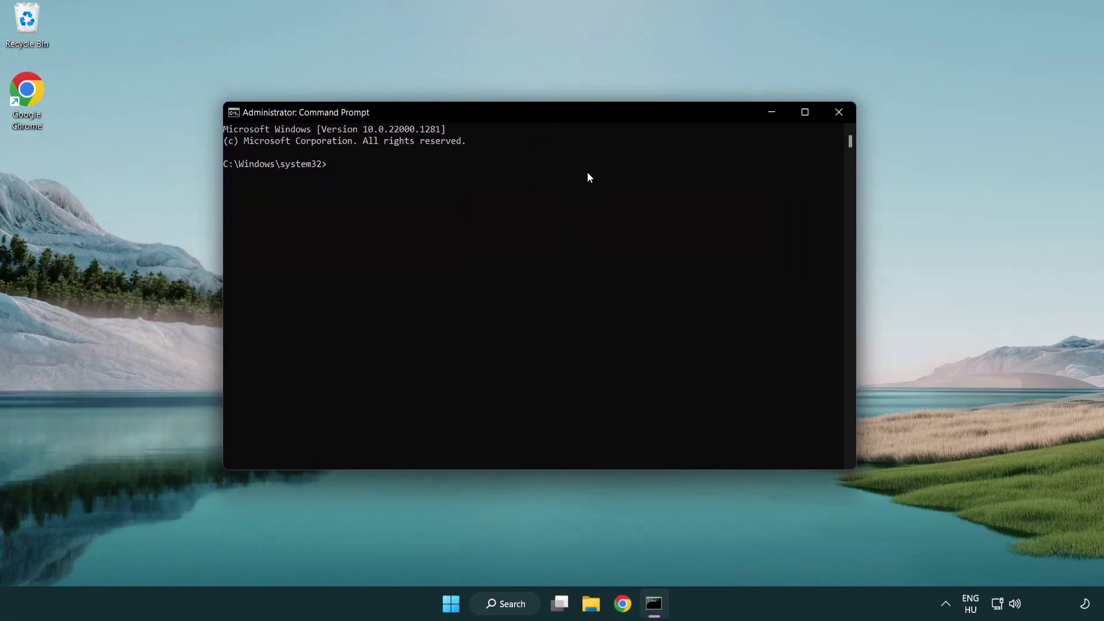
pyautogui.write('sfc /')
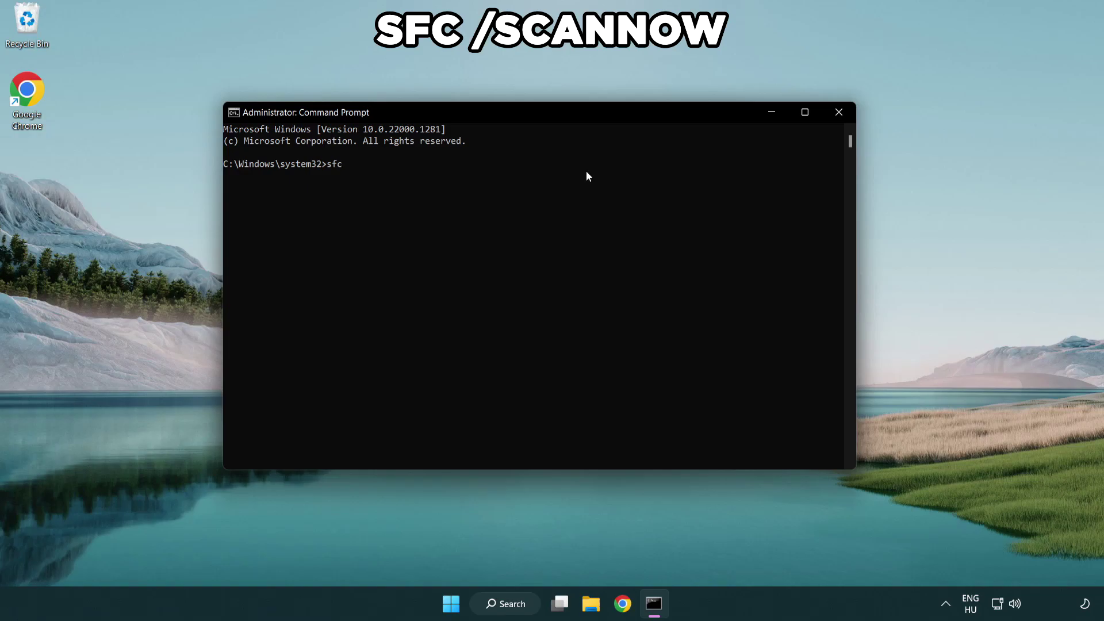
pyautogui.write('scannow')
pyautogui.press('Return')
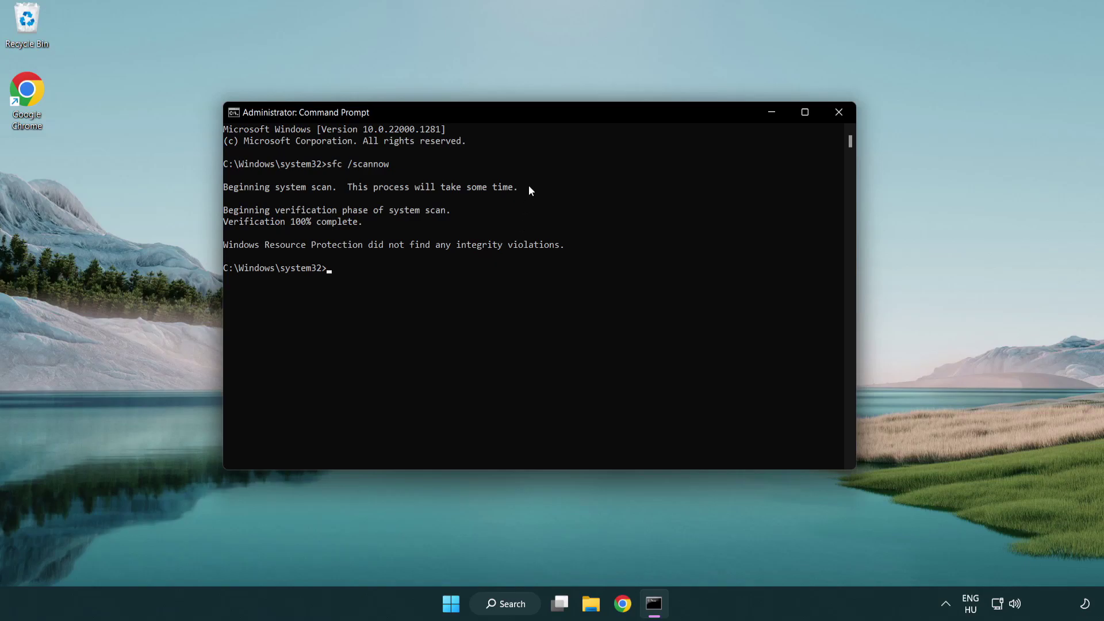
# Close the Command Prompt window and bring up the Start menu power options
pyautogui.click(839, 112)
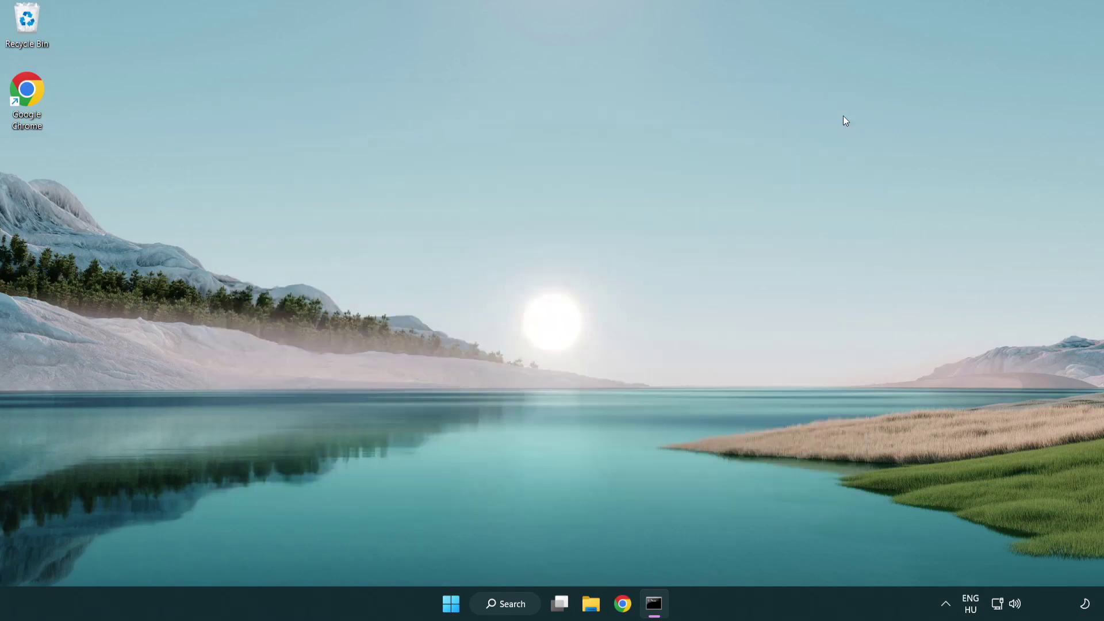
pyautogui.click(471, 601)
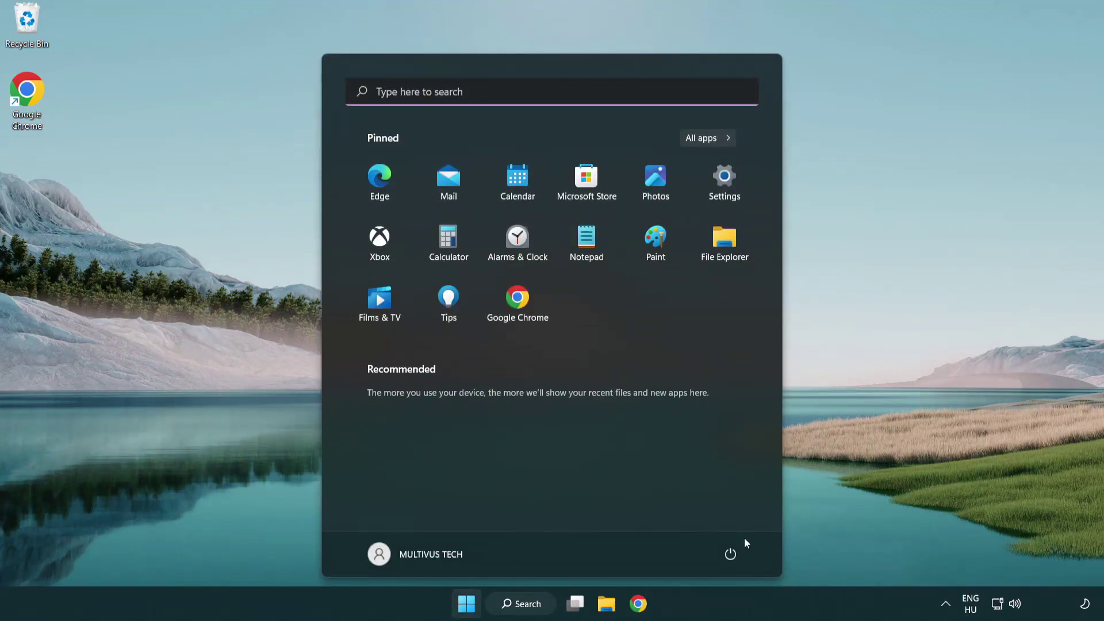
pyautogui.click(732, 553)
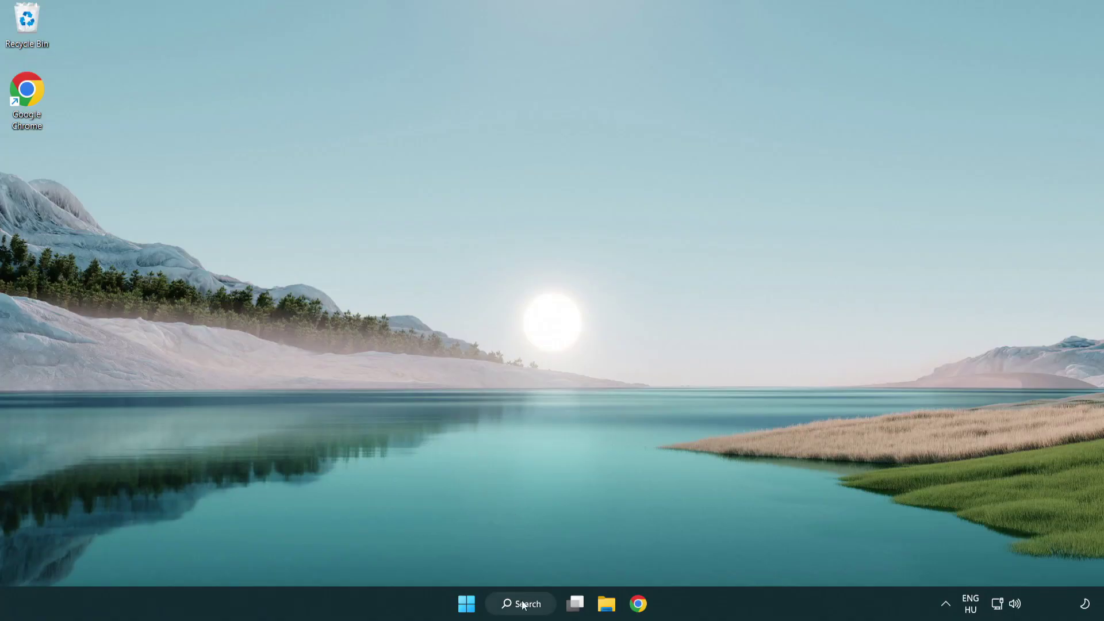
# Search for 'security' and launch the Windows Security app
pyautogui.click(525, 611)
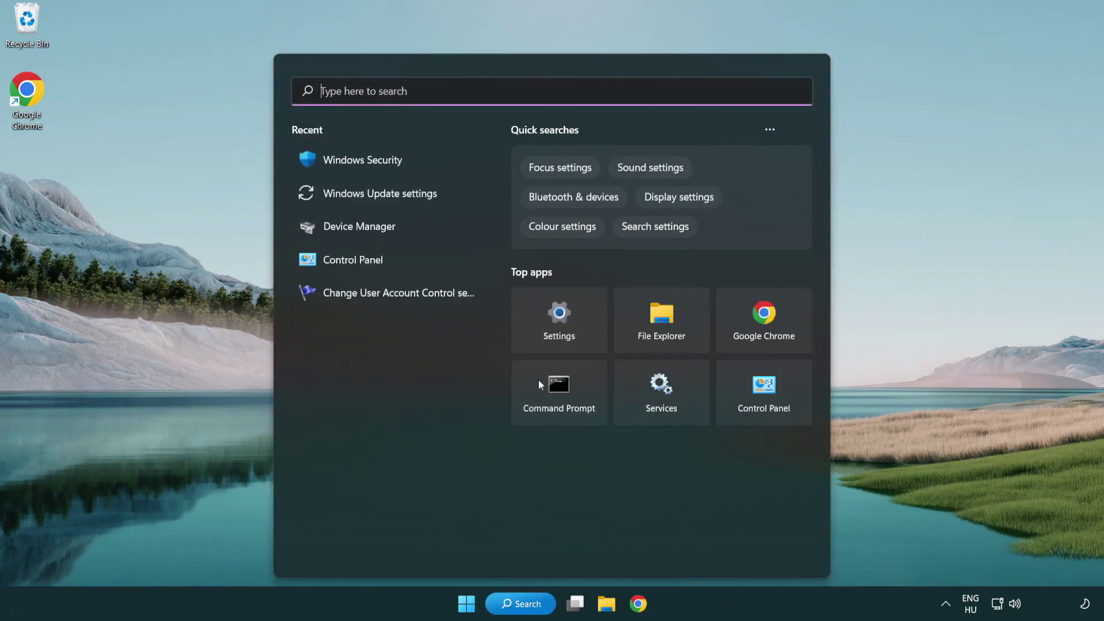
pyautogui.write('se')
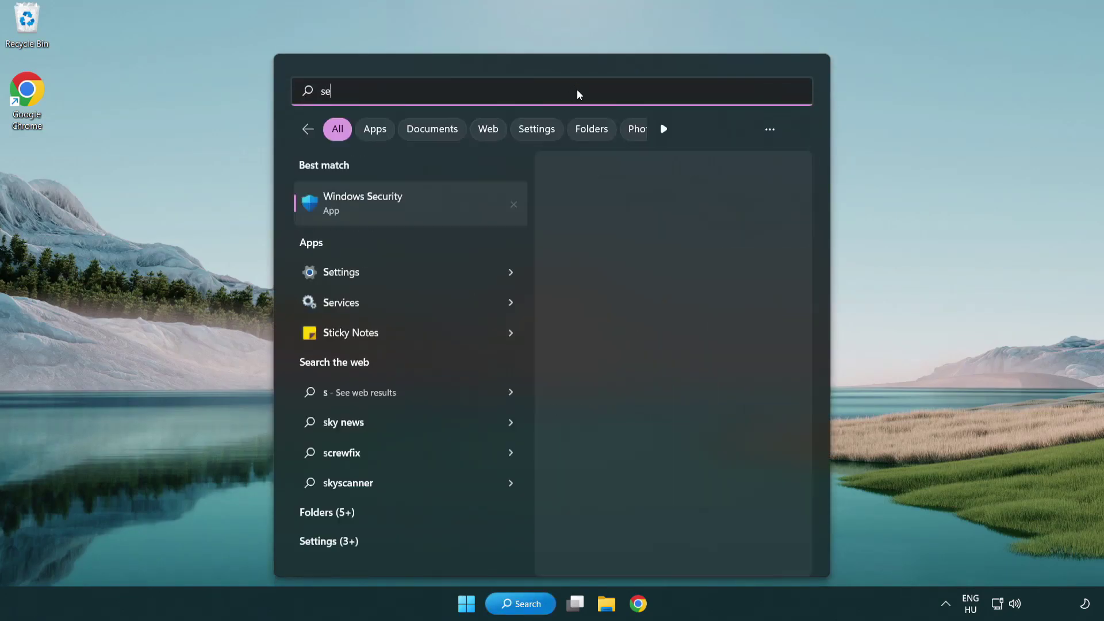
pyautogui.write('curi')
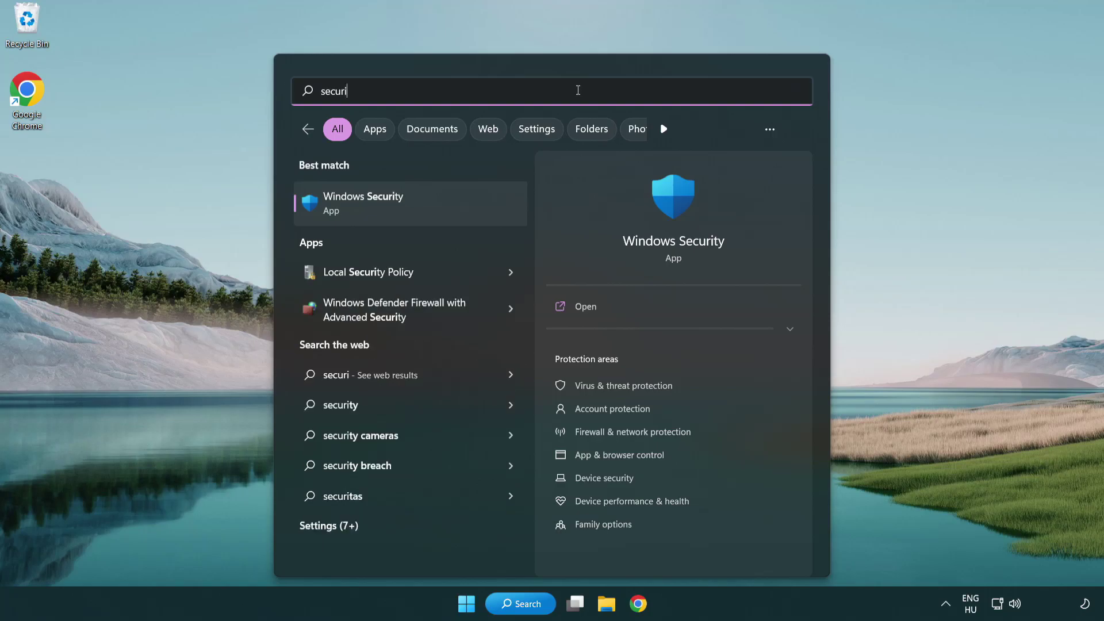
pyautogui.write('ty')
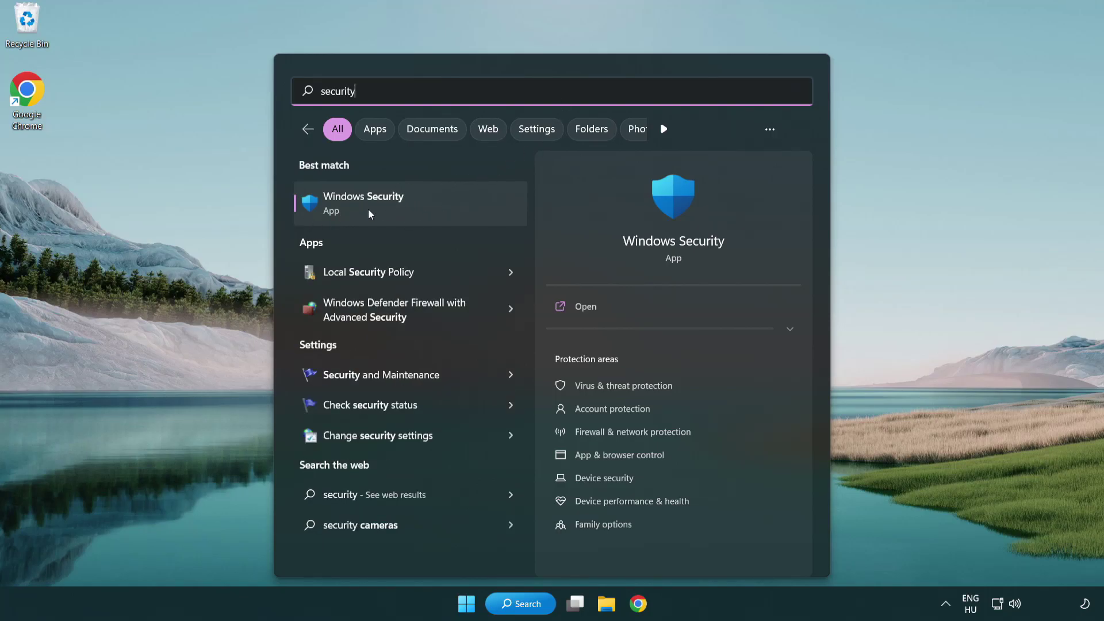
pyautogui.click(452, 214)
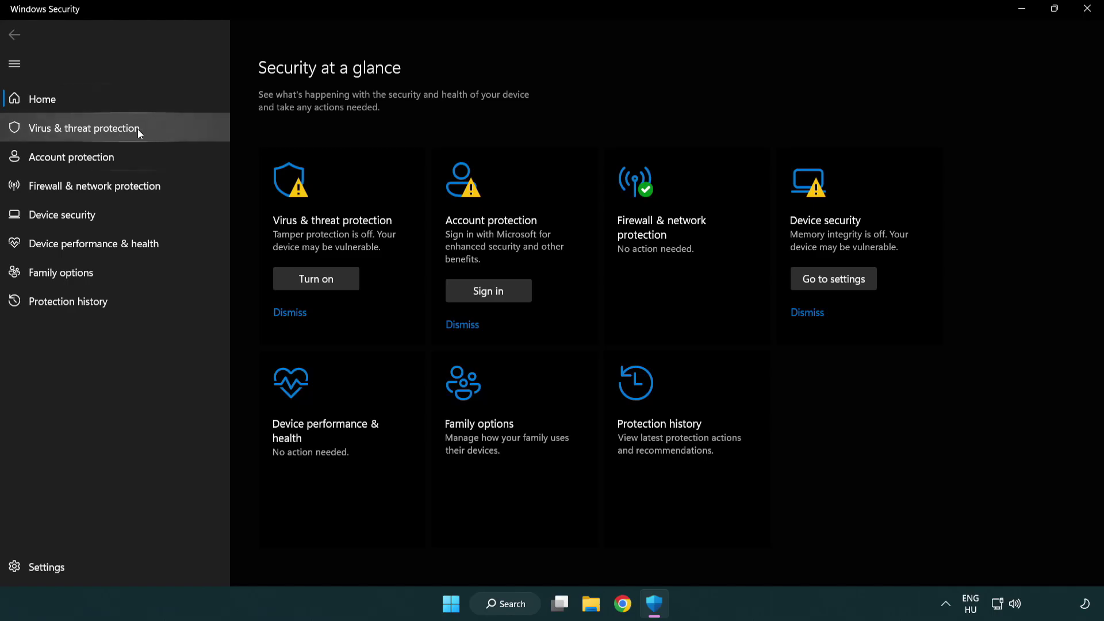
# Go through Virus & threat protection settings to the Add or remove exclusions page
pyautogui.click(167, 127)
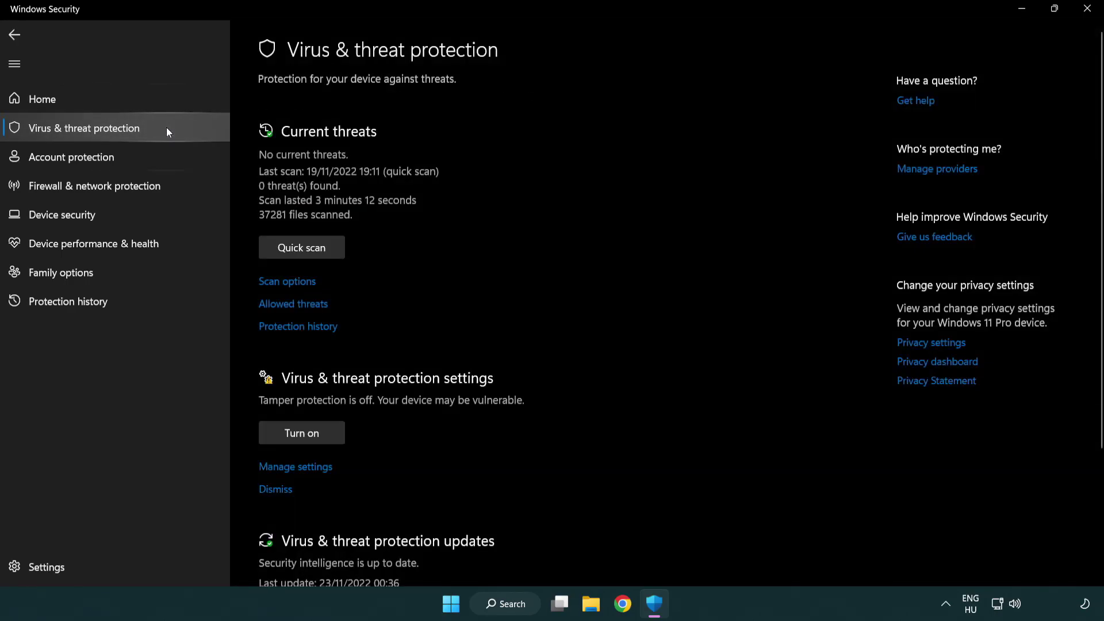
pyautogui.scroll(-2, 323, 250)
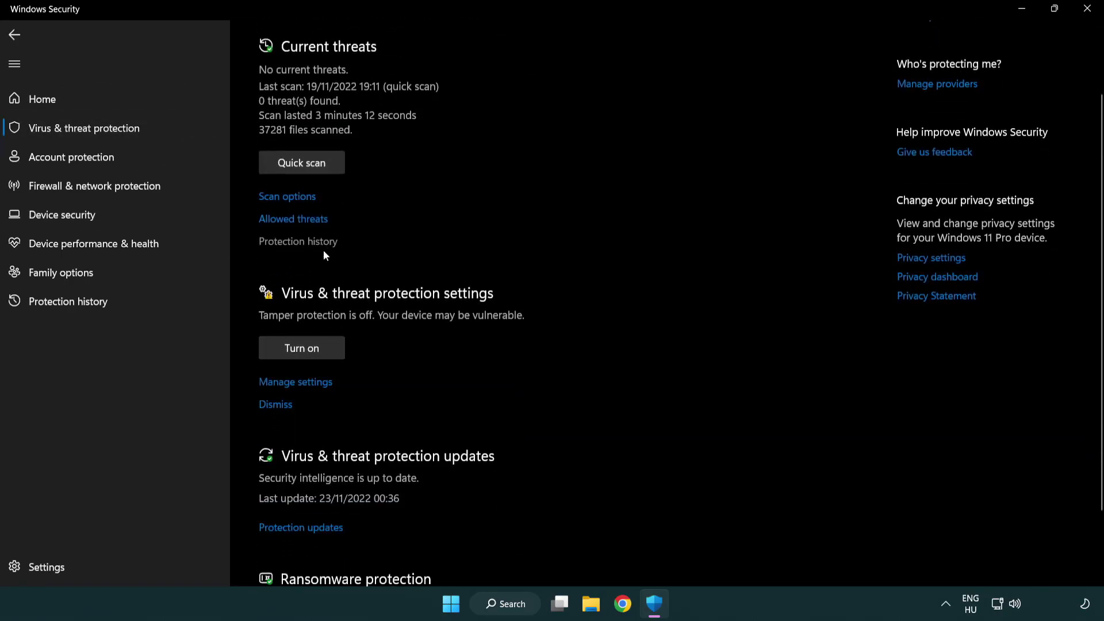
pyautogui.click(294, 383)
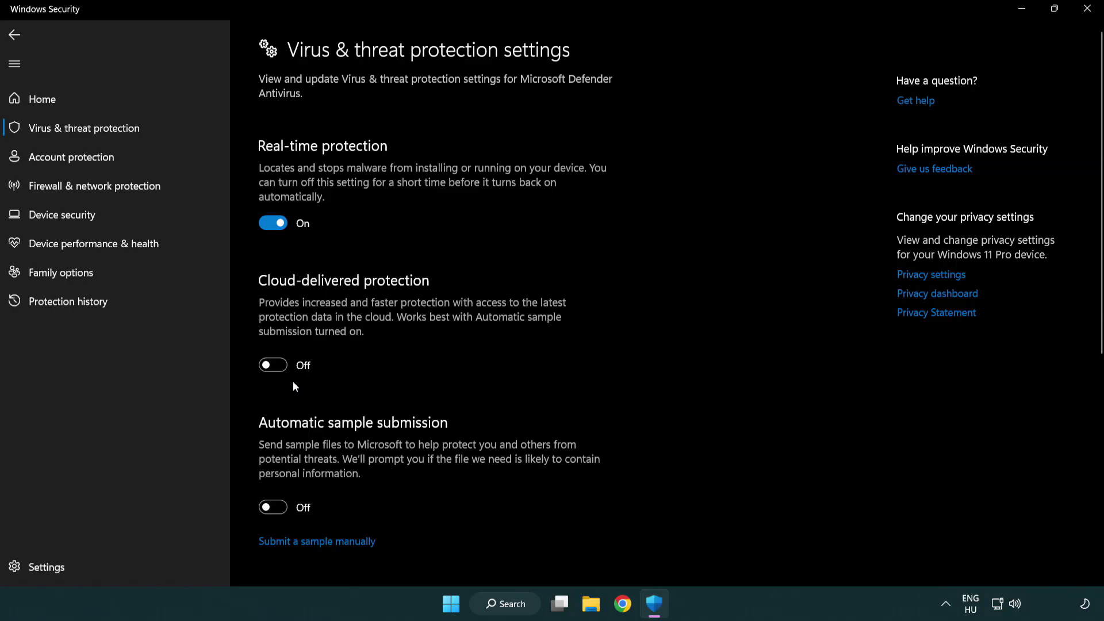
pyautogui.scroll(-7, 293, 383)
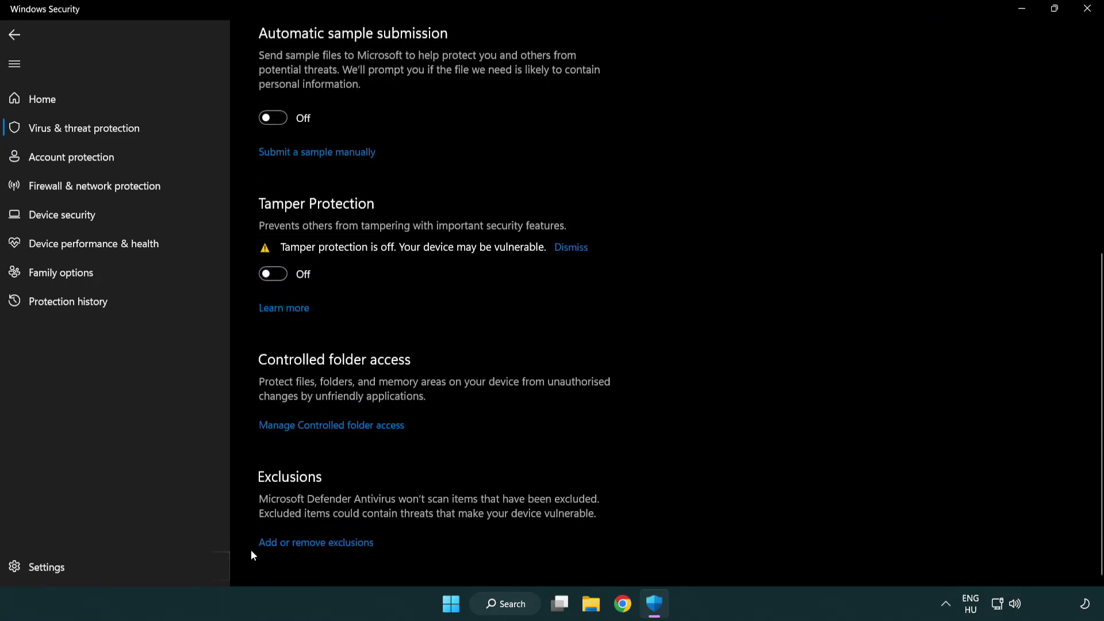
pyautogui.click(351, 542)
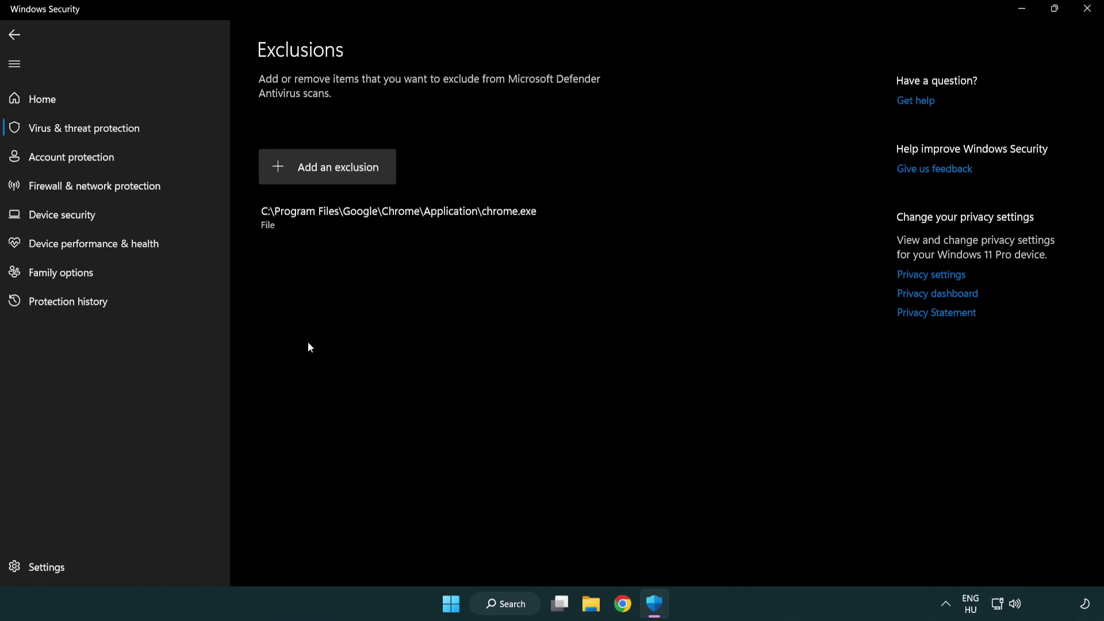
# Add the shortcut in C:\Program Files (x86)\NOT WORKING APP as a file exclusion
pyautogui.click(332, 173)
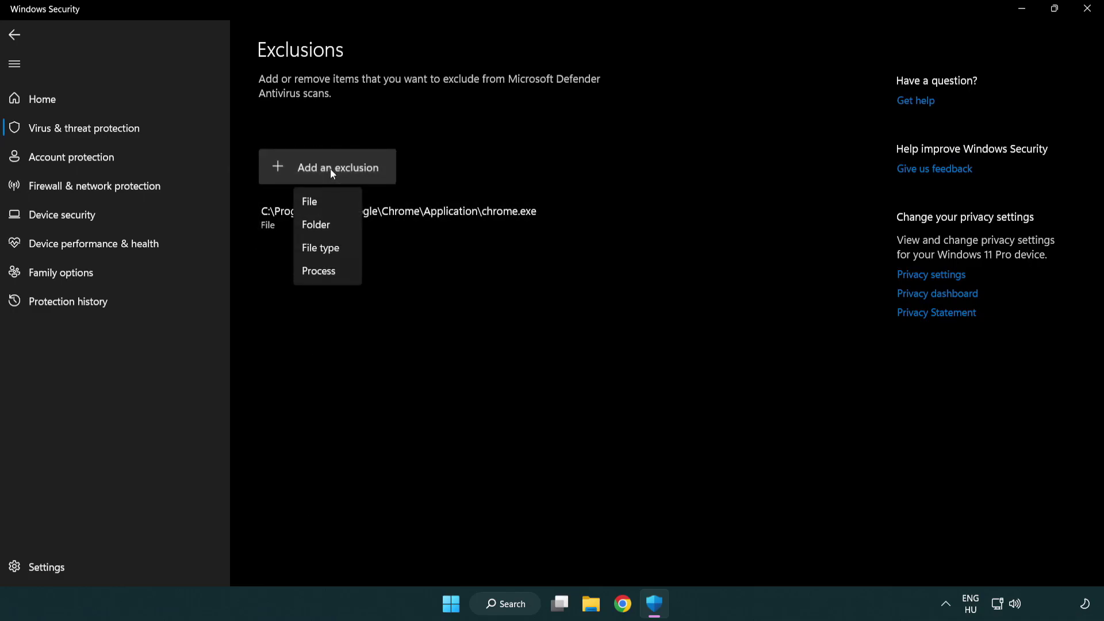
pyautogui.click(332, 207)
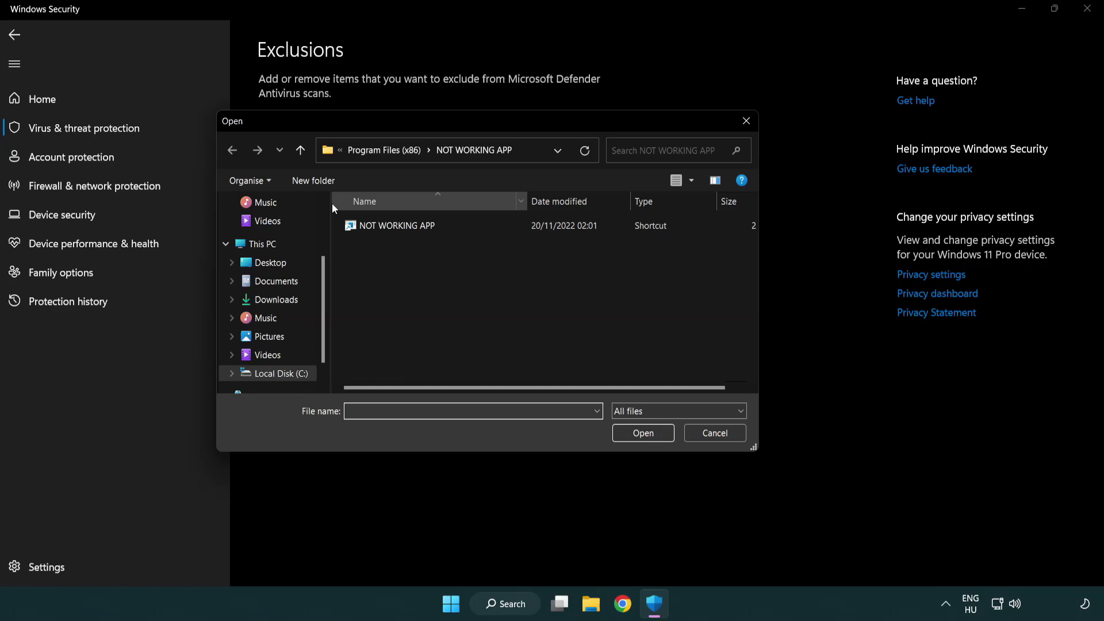
pyautogui.click(374, 154)
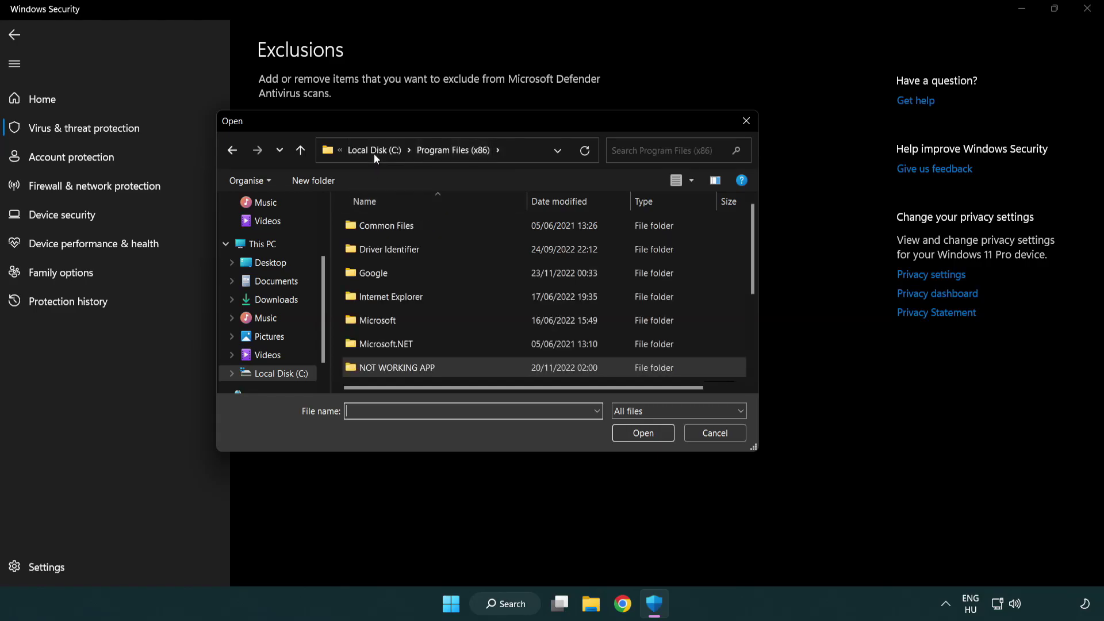
pyautogui.click(379, 152)
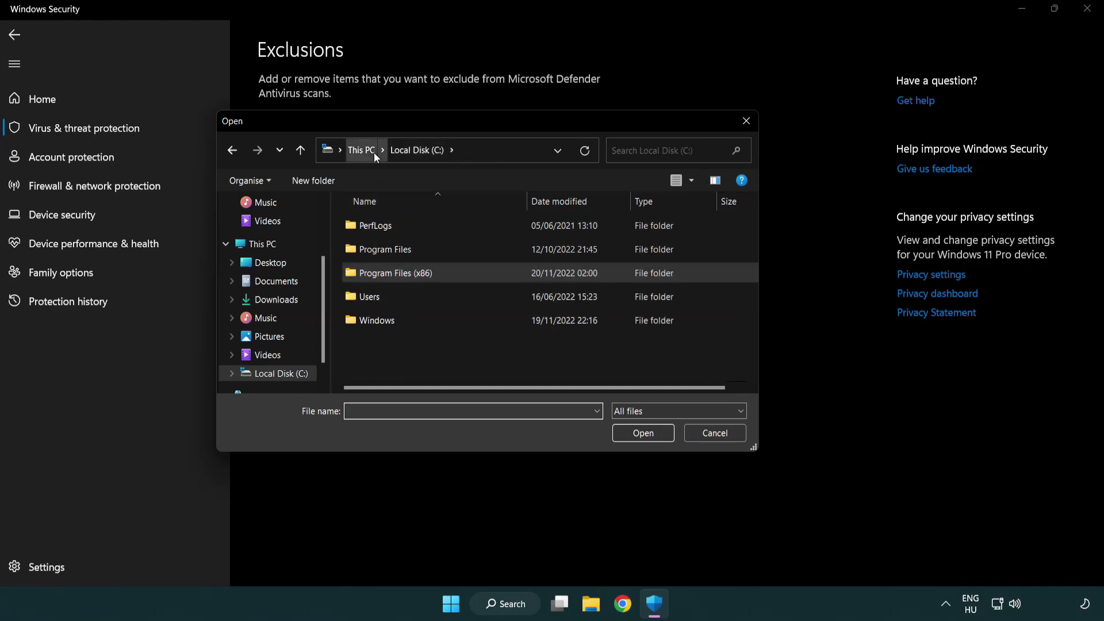
pyautogui.click(368, 151)
pyautogui.doubleClick(402, 380)
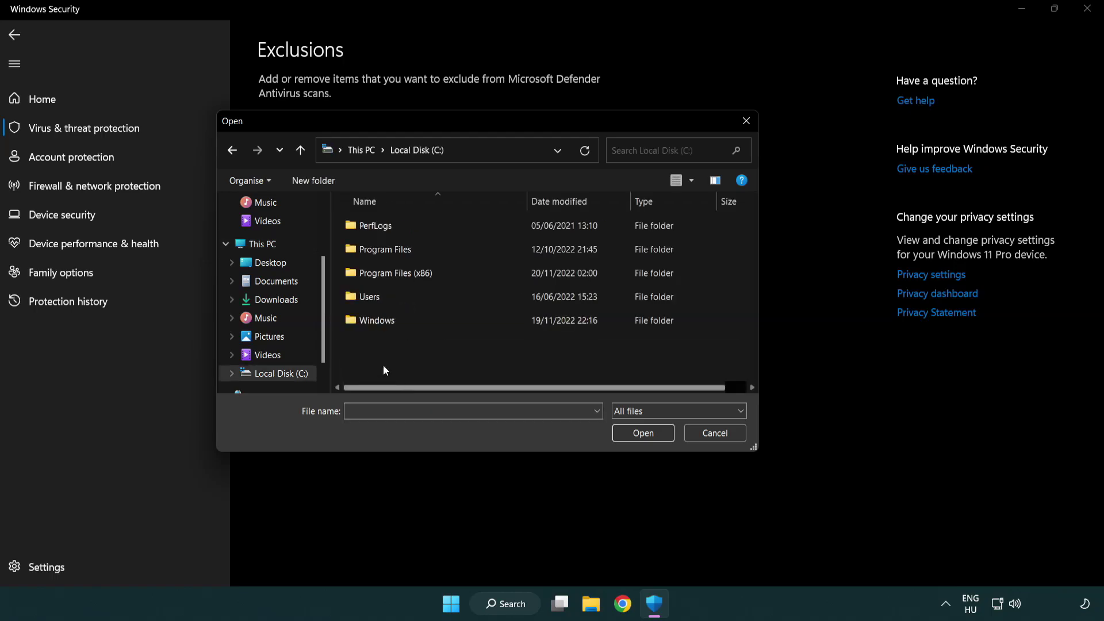
pyautogui.doubleClick(402, 271)
pyautogui.doubleClick(412, 371)
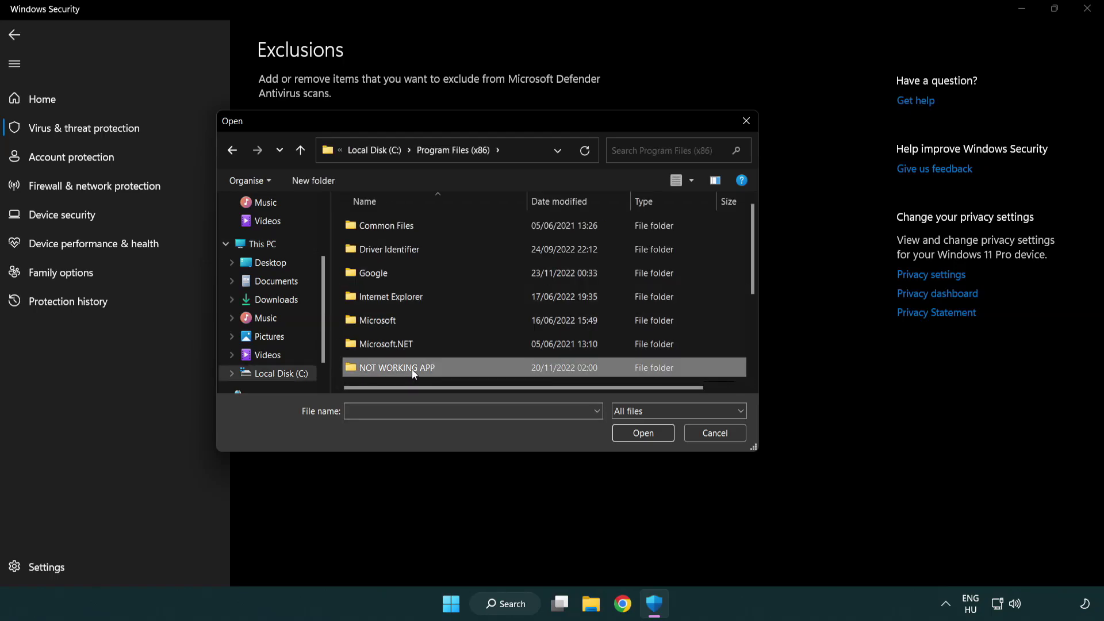
pyautogui.click(389, 225)
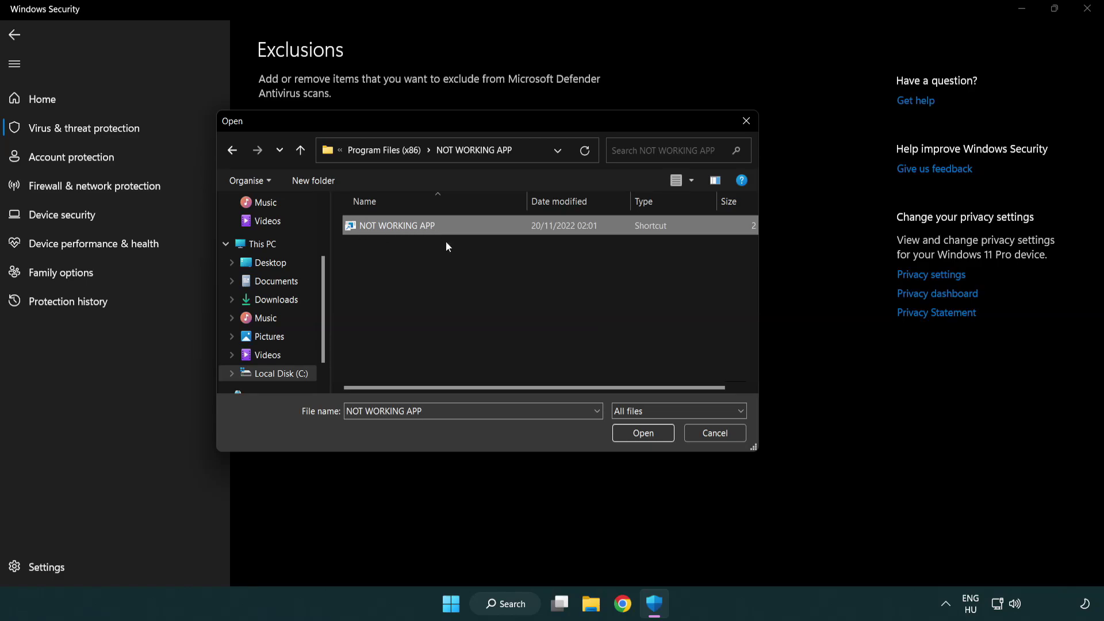
pyautogui.click(641, 437)
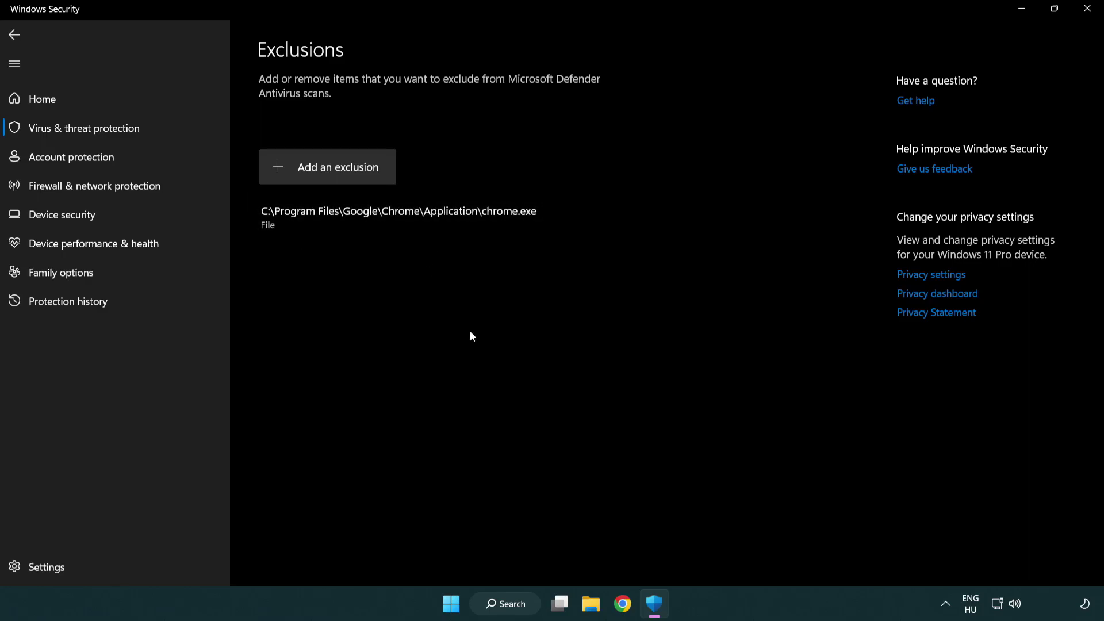
# Close Windows Security and show the Start menu's Sleep, Shut down and Restart options
pyautogui.click(1088, 11)
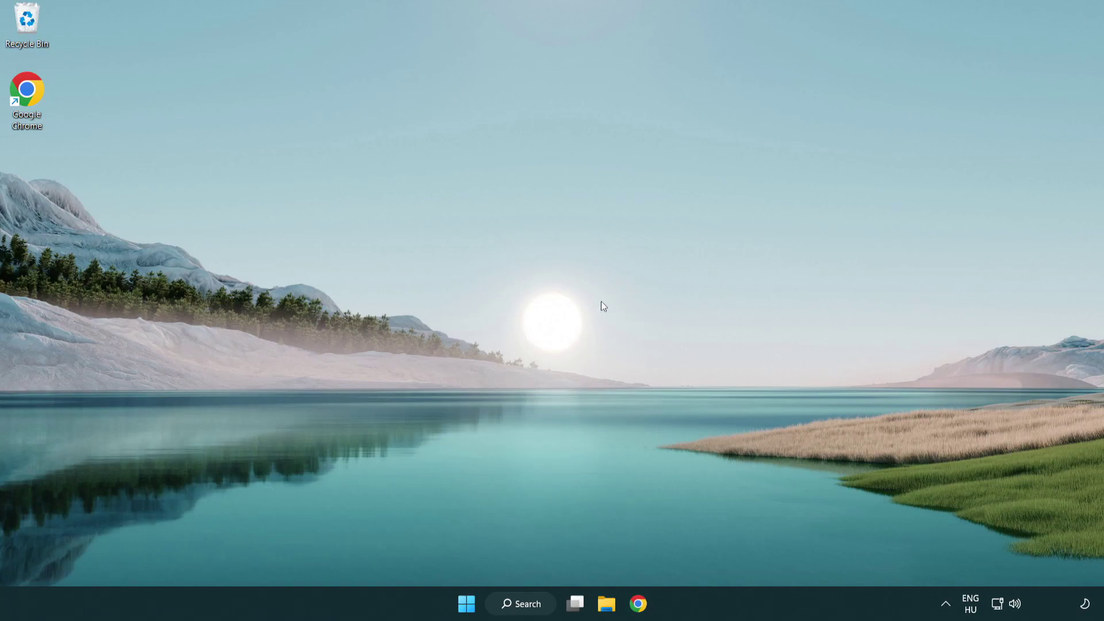
pyautogui.click(454, 607)
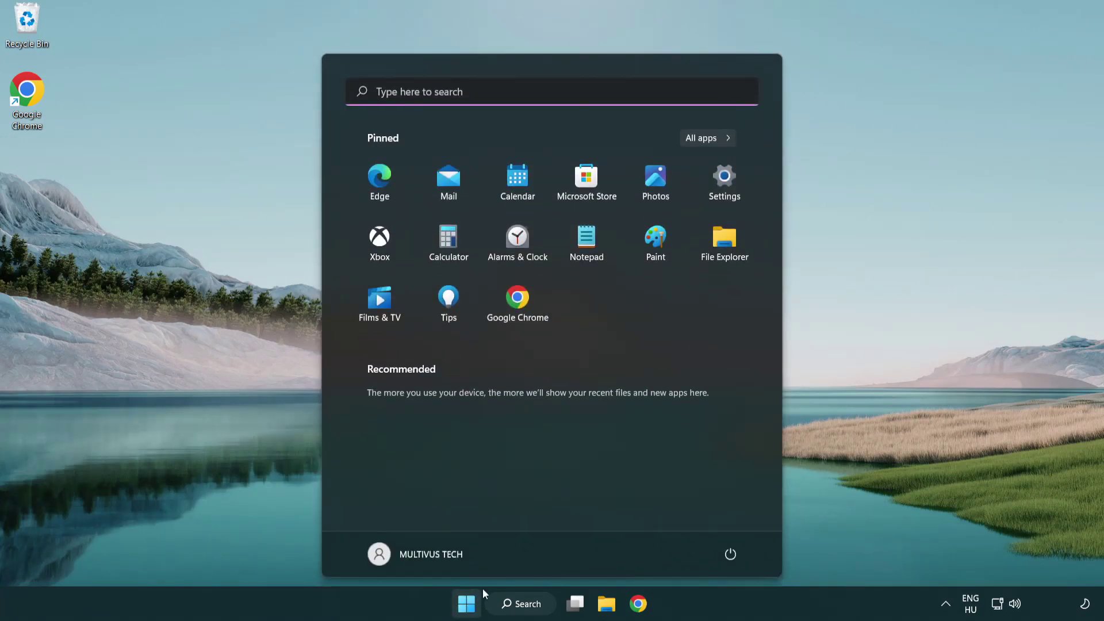
pyautogui.click(732, 553)
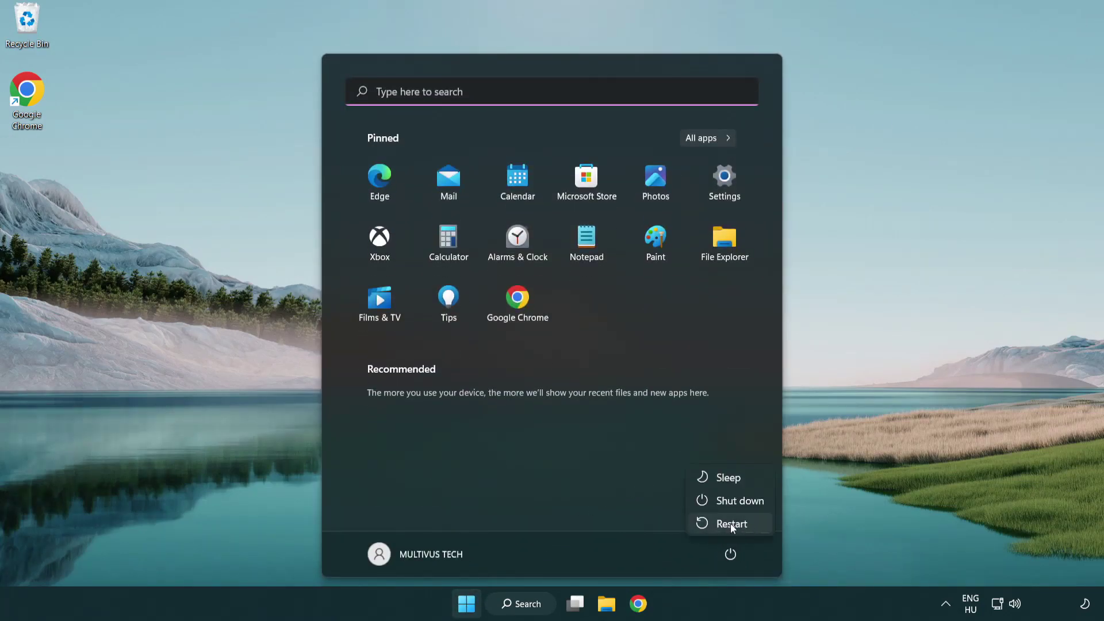